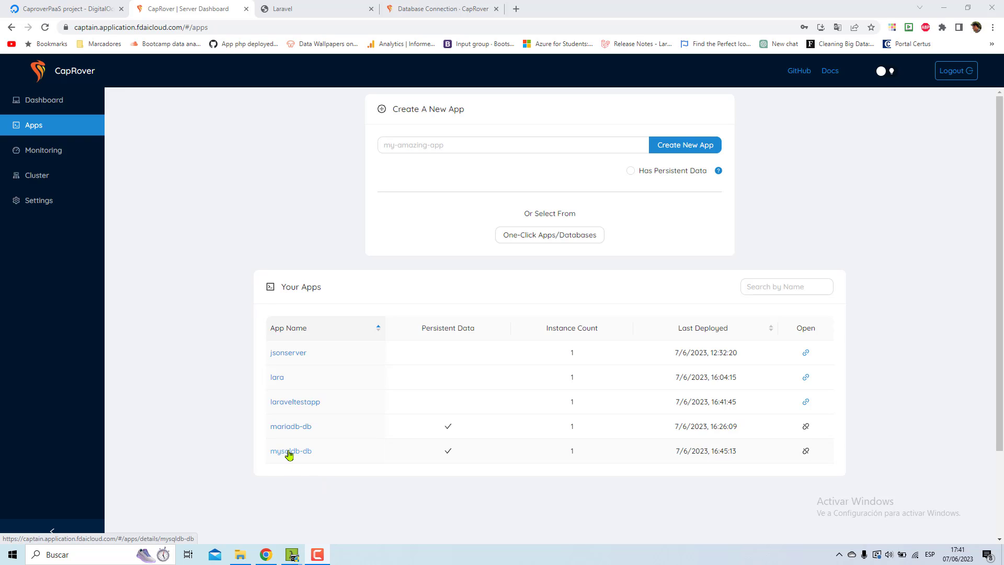
Step: Add a 2222→3306 port mapping to mysqldb-db's App Configs and save & update
left_click(289, 452)
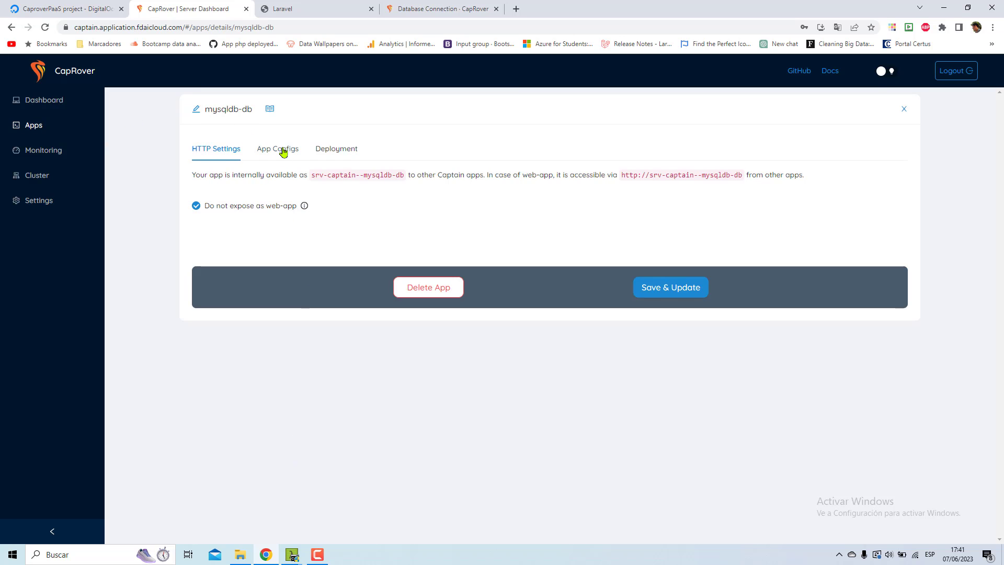
left_click(283, 150)
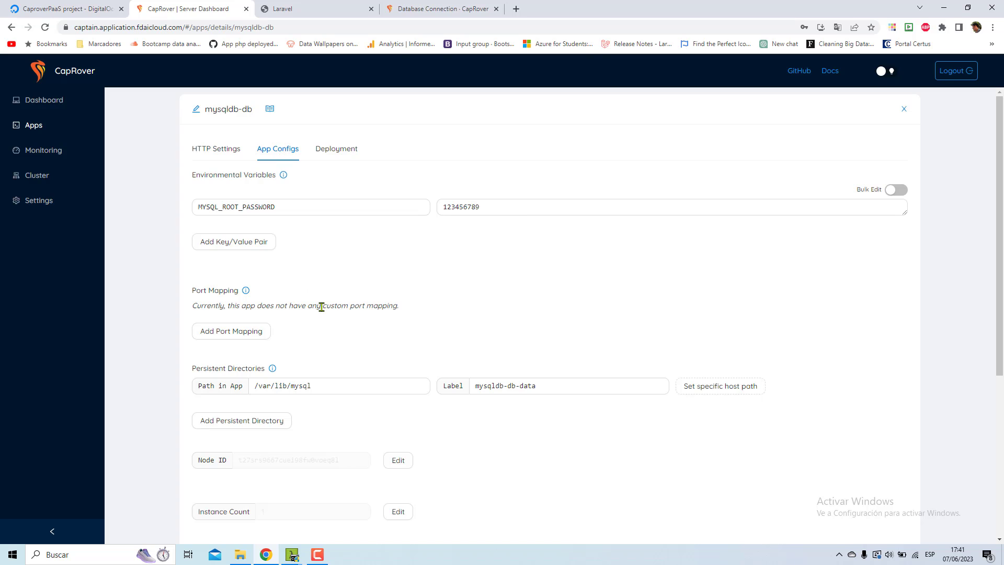
left_click(234, 332)
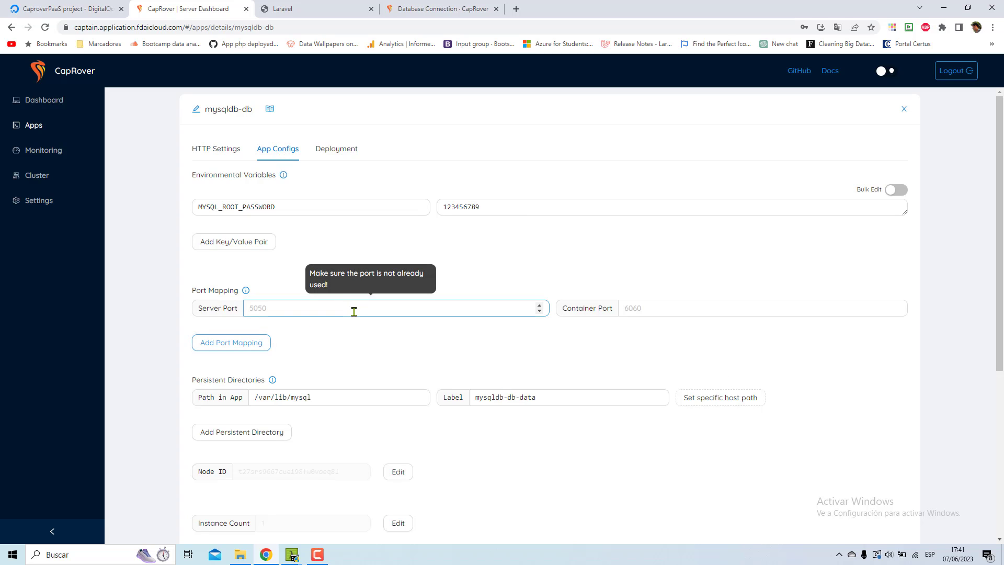
left_click(499, 312)
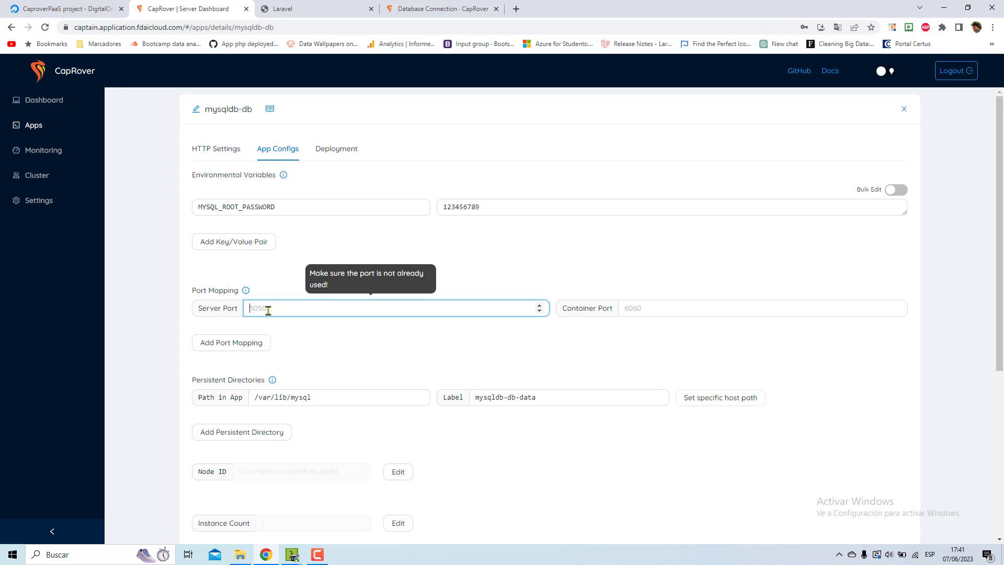
type("153")
key("BackSpace")
key("BackSpace")
key("BackSpace")
type("65")
key("BackSpace")
key("BackSpace")
type("2222")
left_click(630, 301)
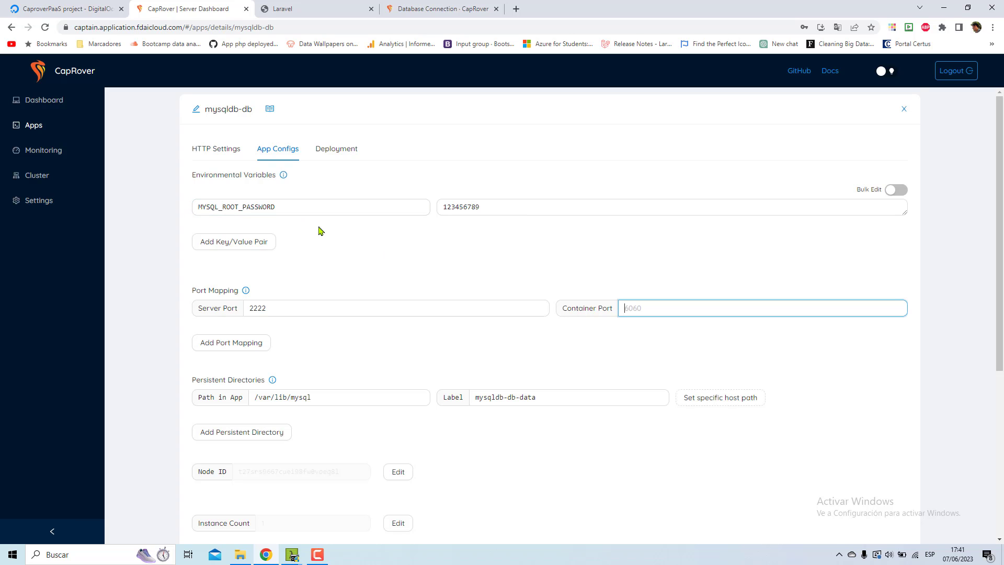
scroll(319, 230, "down", 1)
scroll(319, 230, "up", 1)
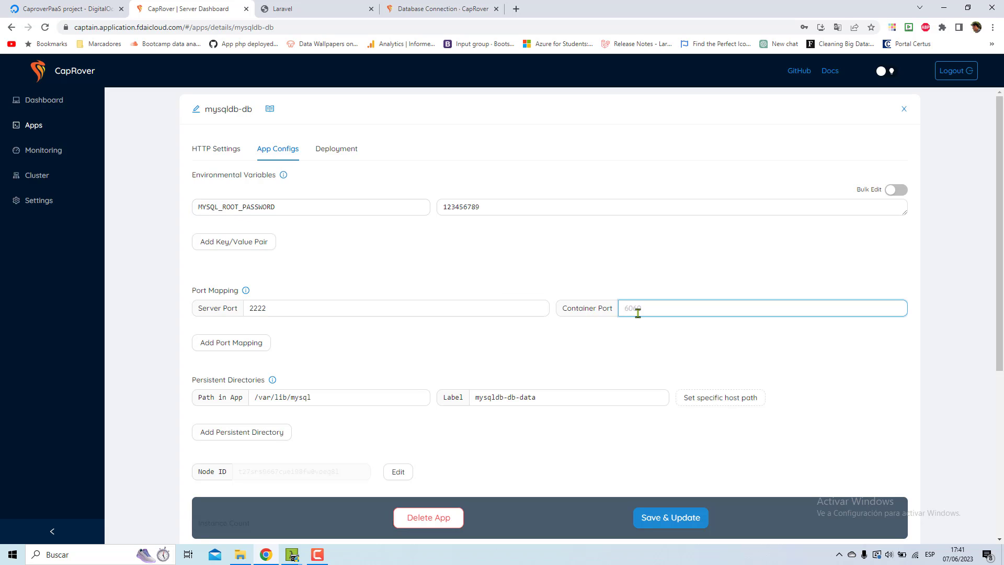
type("3")
type("30")
type("6")
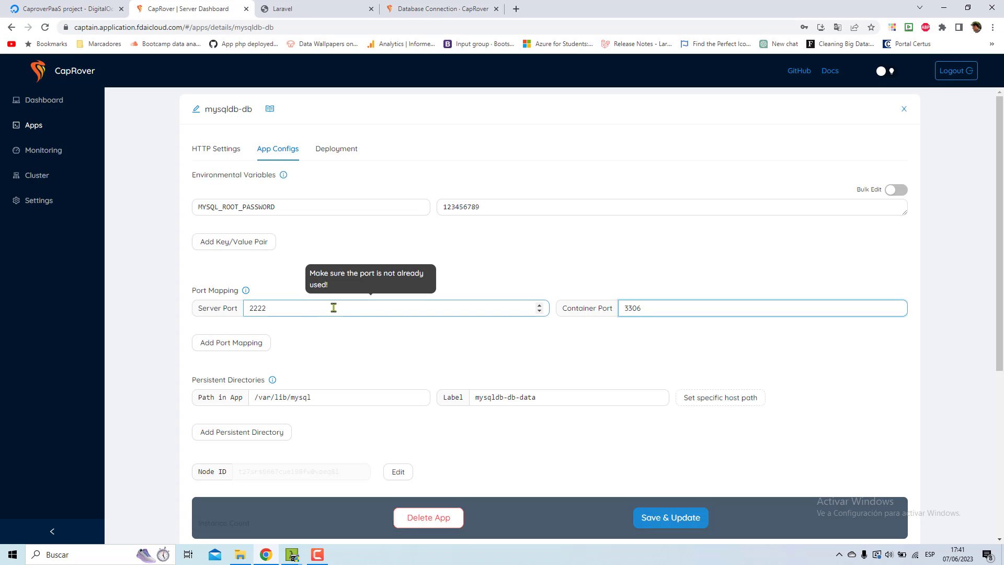
left_click_drag(266, 308, 231, 304)
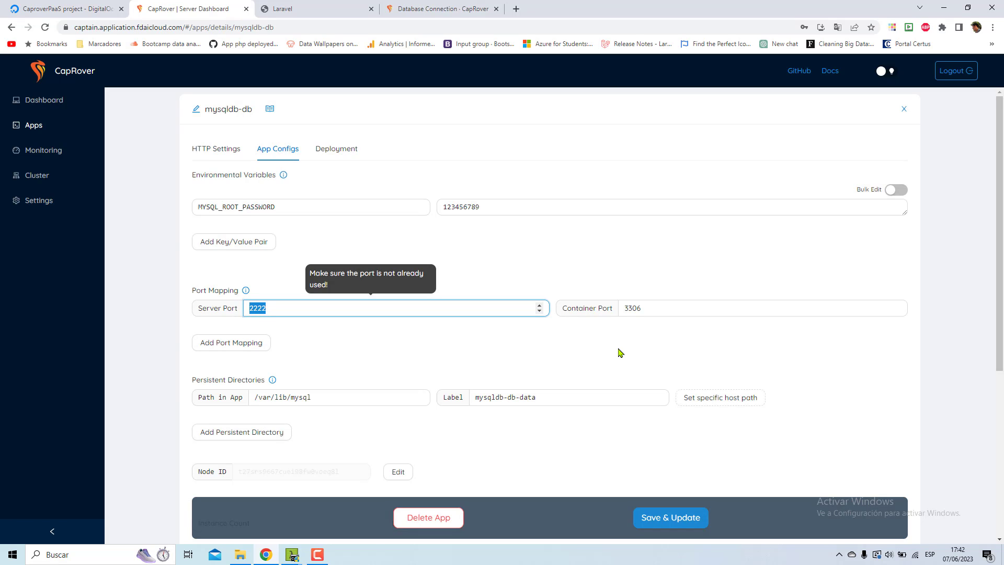
scroll(531, 372, "down", 1)
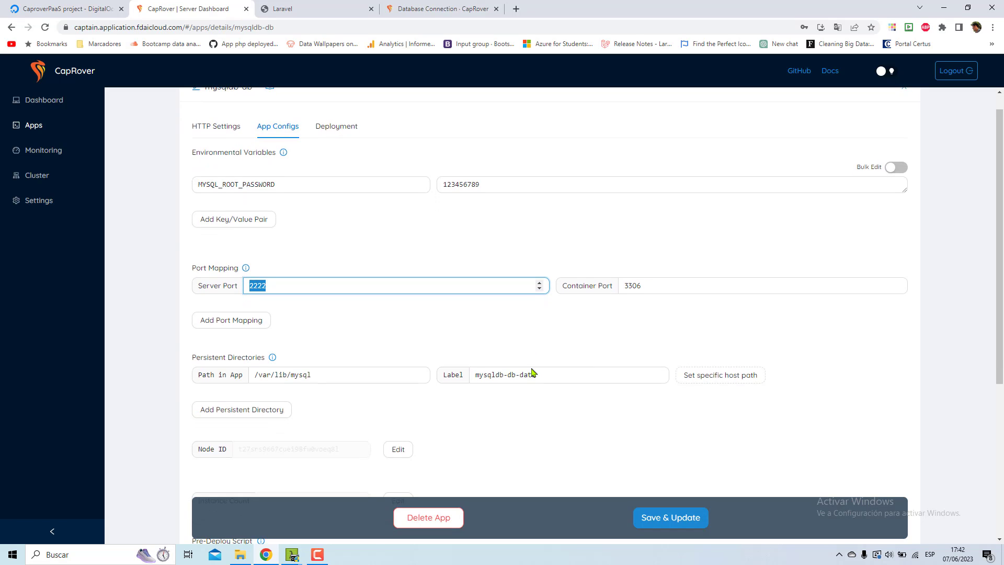
scroll(532, 372, "down", 2)
scroll(532, 371, "down", 1)
scroll(532, 371, "down", 2)
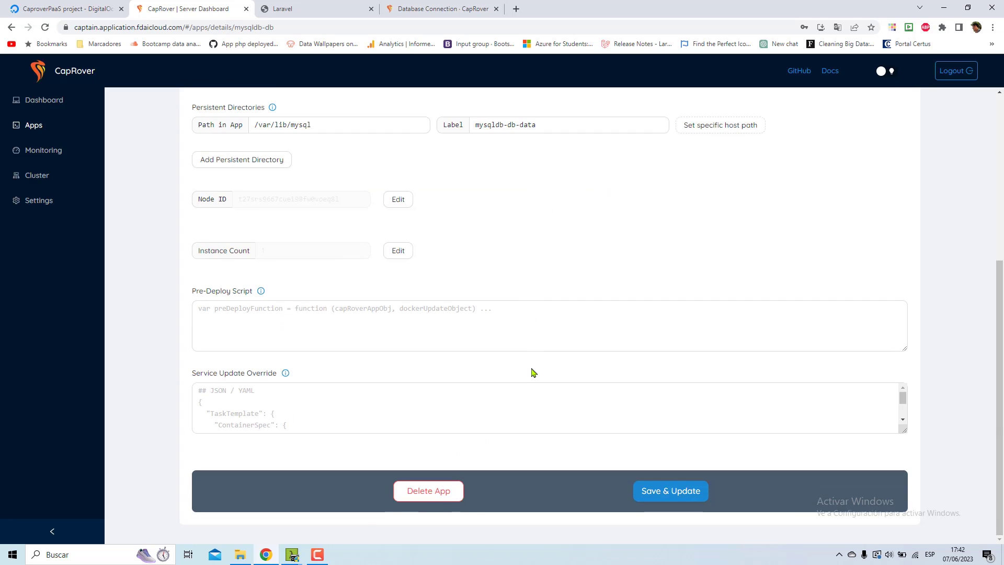
left_click(666, 491)
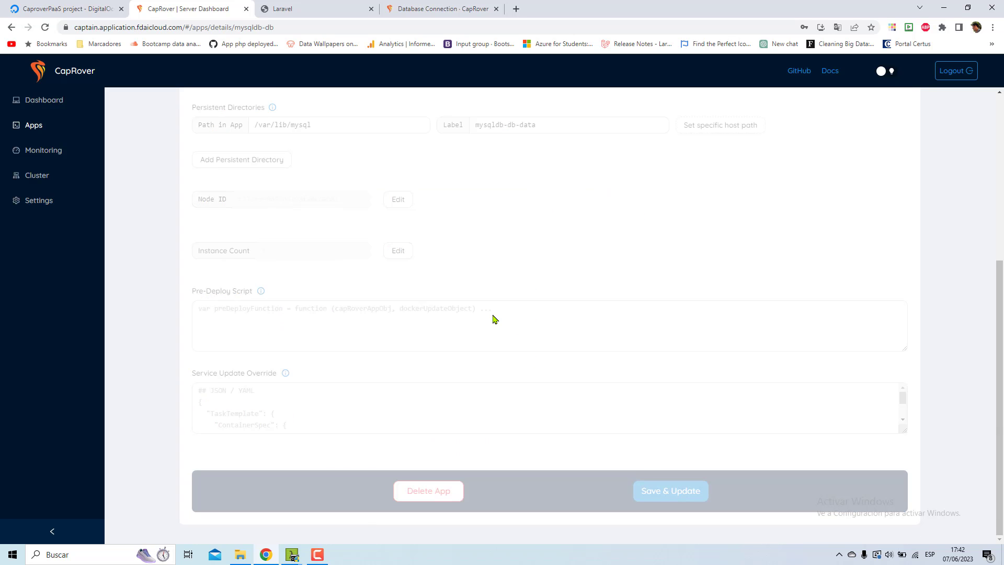
scroll(492, 319, "up", 2)
scroll(489, 318, "up", 1)
scroll(489, 318, "up", 1)
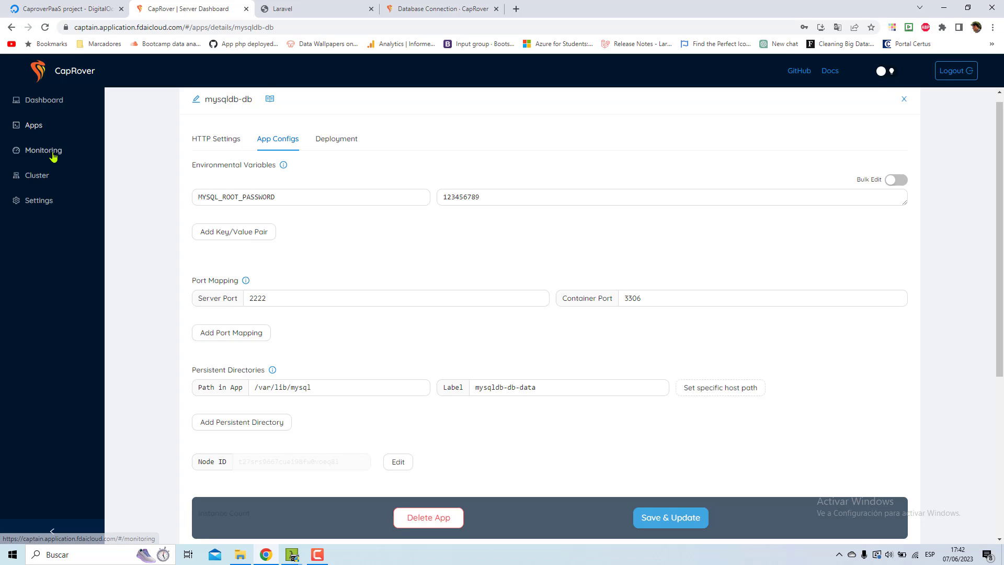
Step: Launch HeidiSQL from Laragon's MySQL menu, then close the Laragon window
left_click(838, 556)
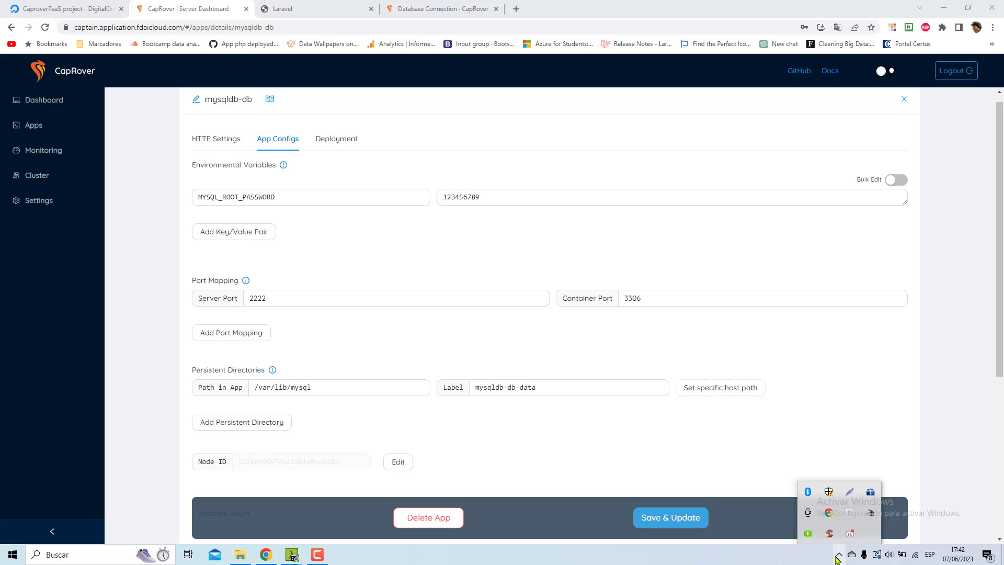
left_click(807, 533)
left_click(463, 282)
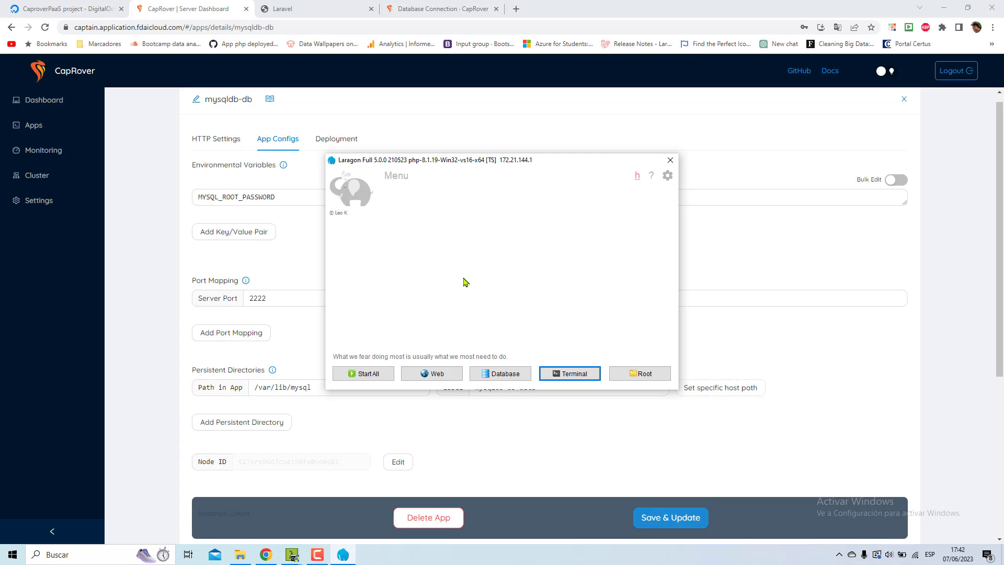
right_click(464, 282)
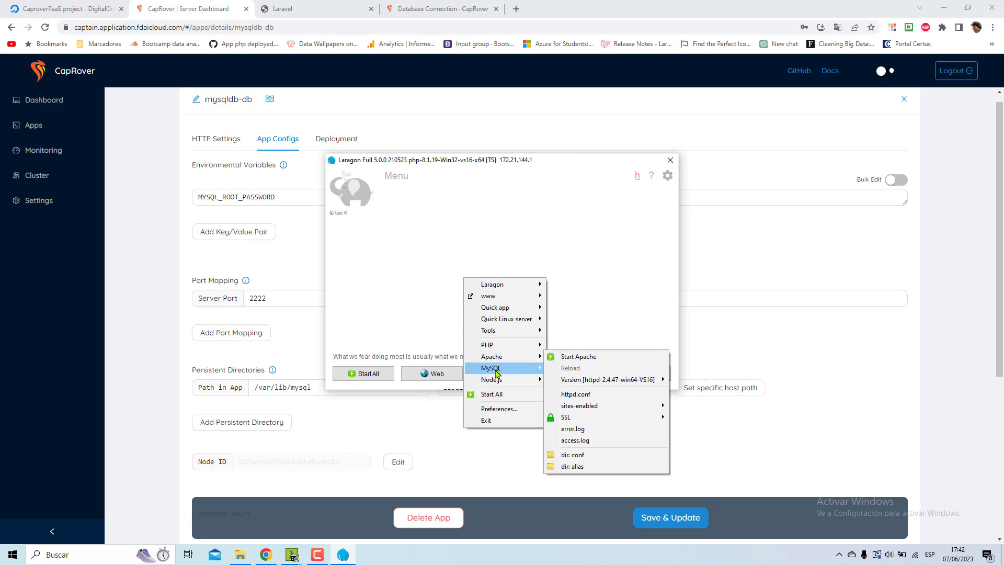
mouse_move(503, 368)
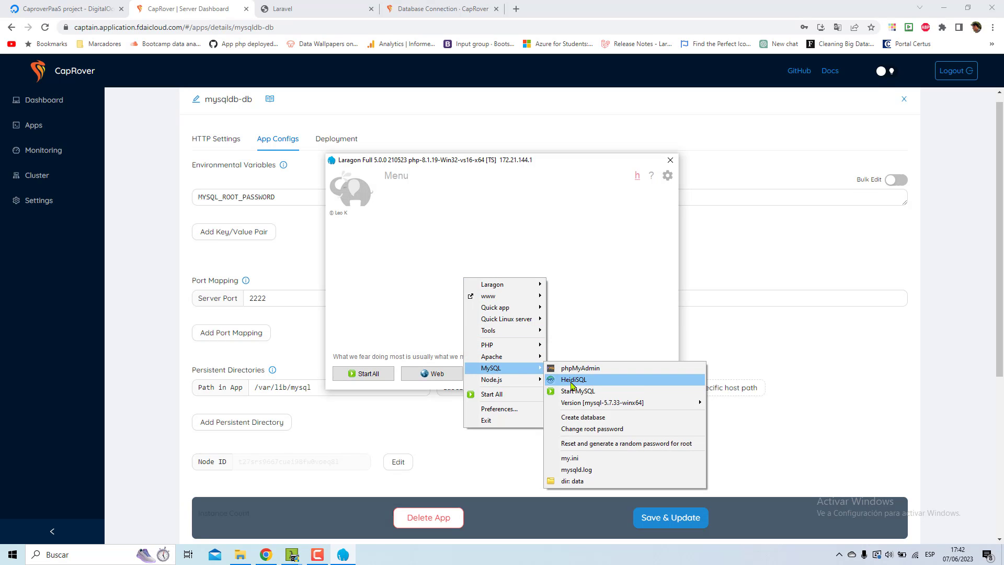
left_click(572, 379)
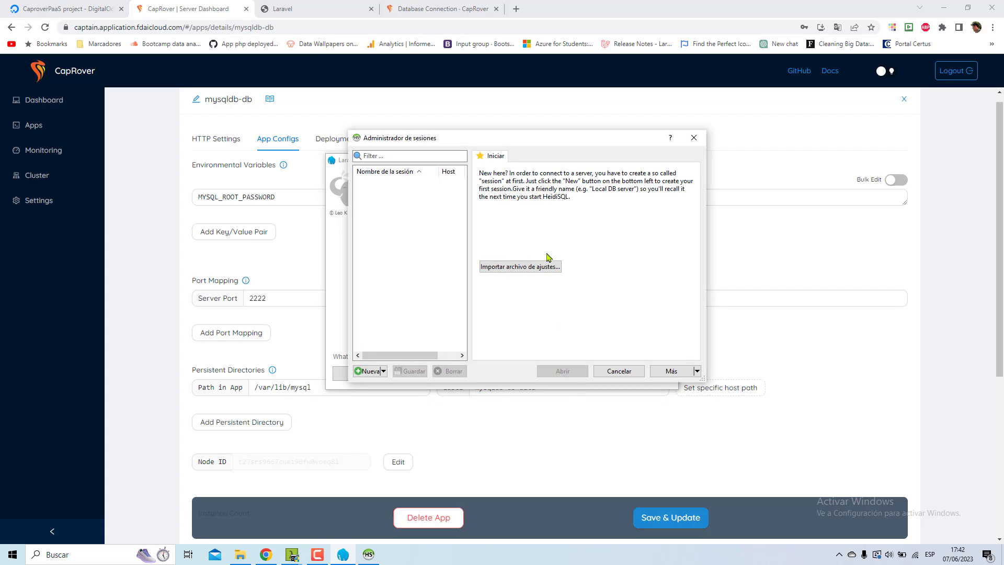
left_click_drag(620, 141, 617, 210)
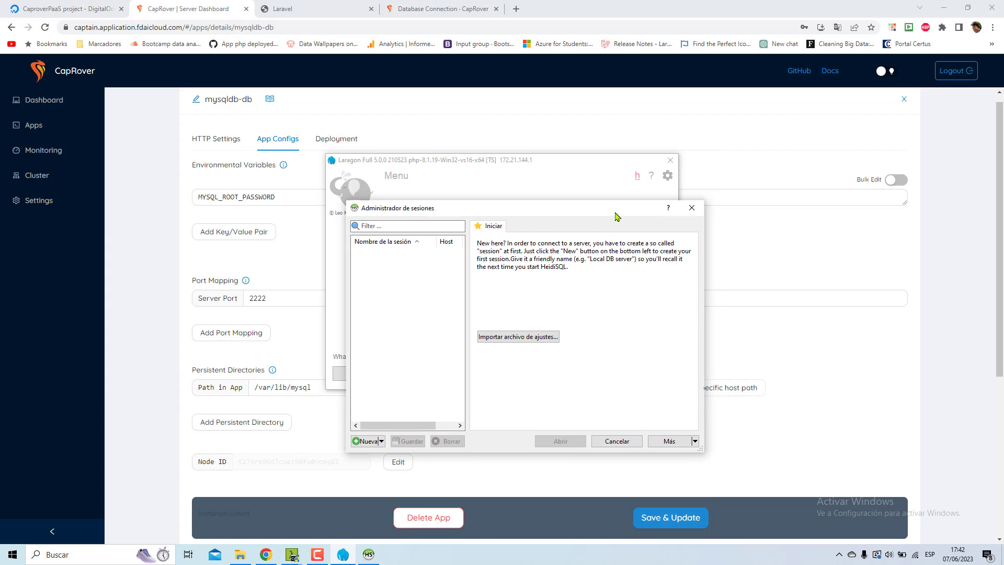
left_click(670, 160)
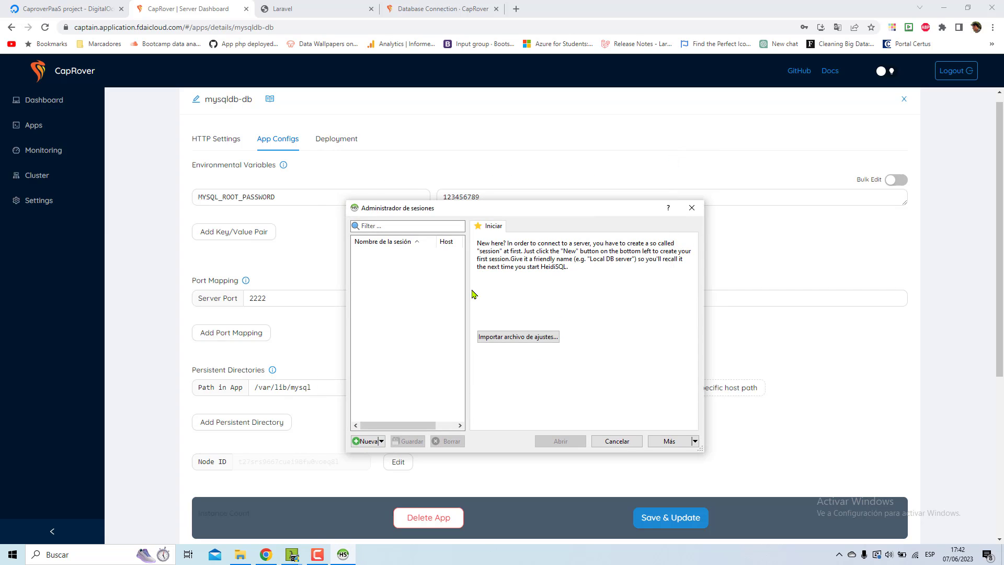
Step: Create a new HeidiSQL session and clear its default host address
left_click(362, 442)
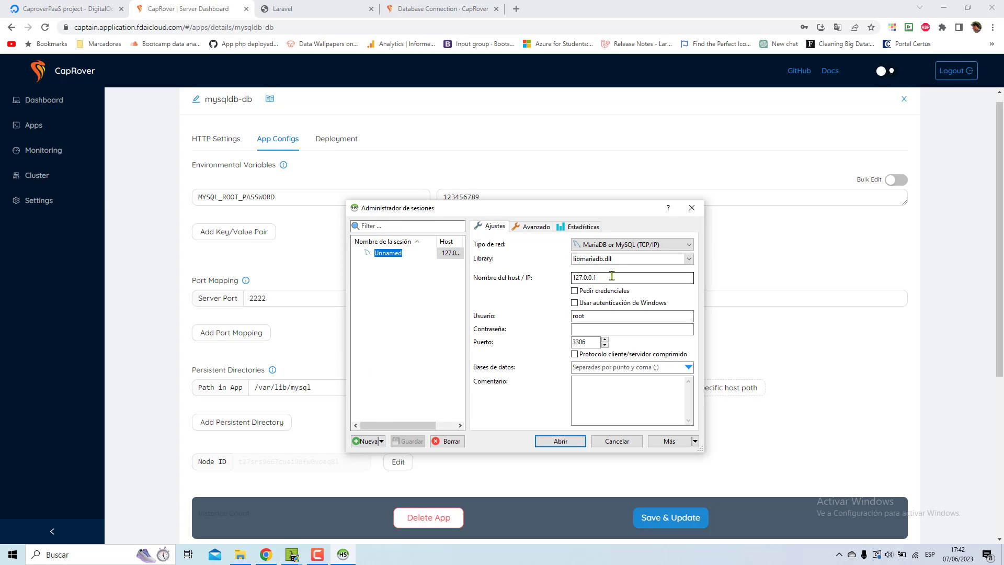
left_click(591, 279)
left_click(635, 278)
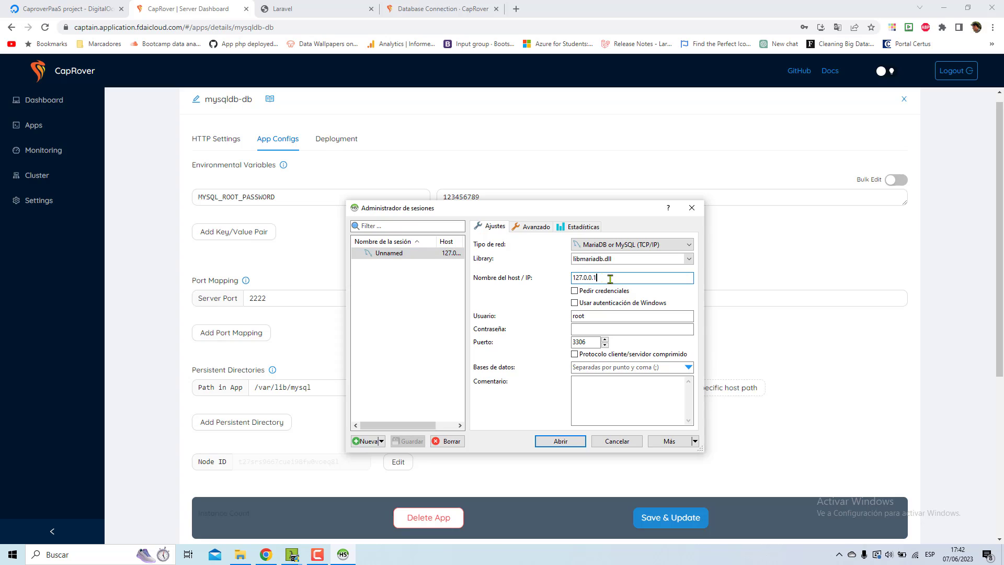
left_click_drag(634, 278, 555, 275)
key("BackSpace")
Step: Paste 167.172.176.77 as the host and select the root username
left_click(63, 9)
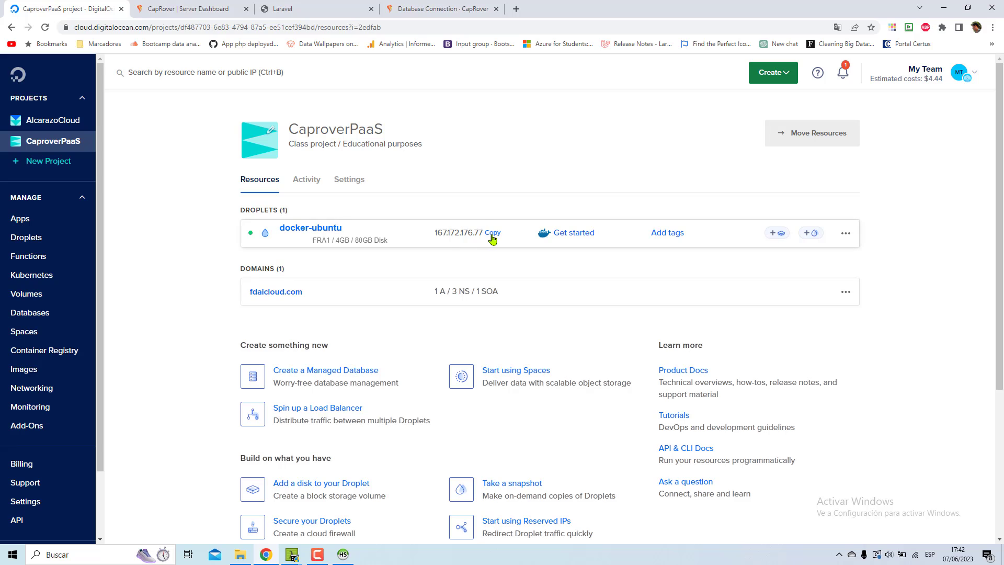
left_click(218, 10)
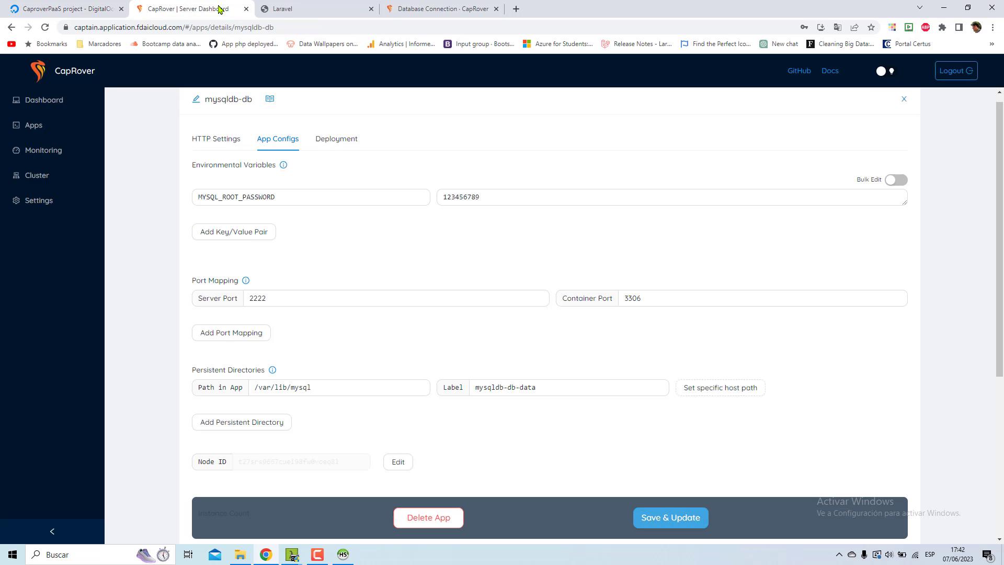
left_click(343, 554)
type("167.172.176.77")
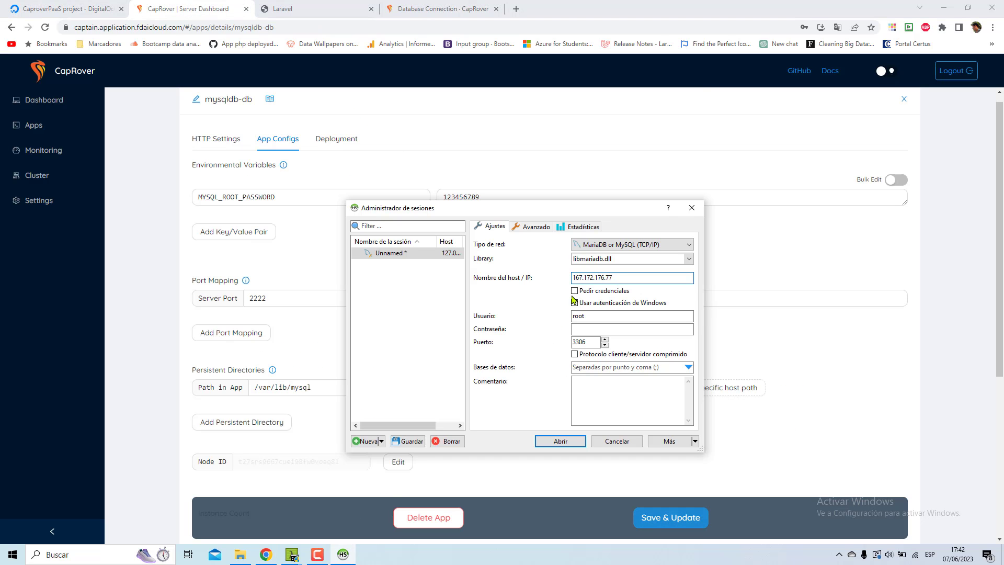
left_click(622, 281)
double_click(595, 313)
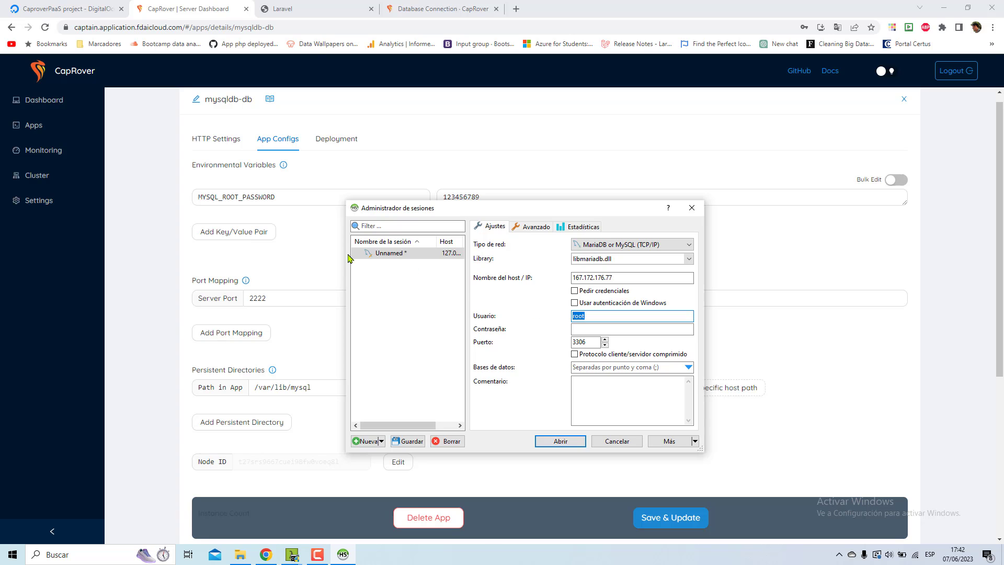
Step: Copy MYSQL_ROOT_PASSWORD from CapRover into HeidiSQL's Contraseña field
left_click(248, 201)
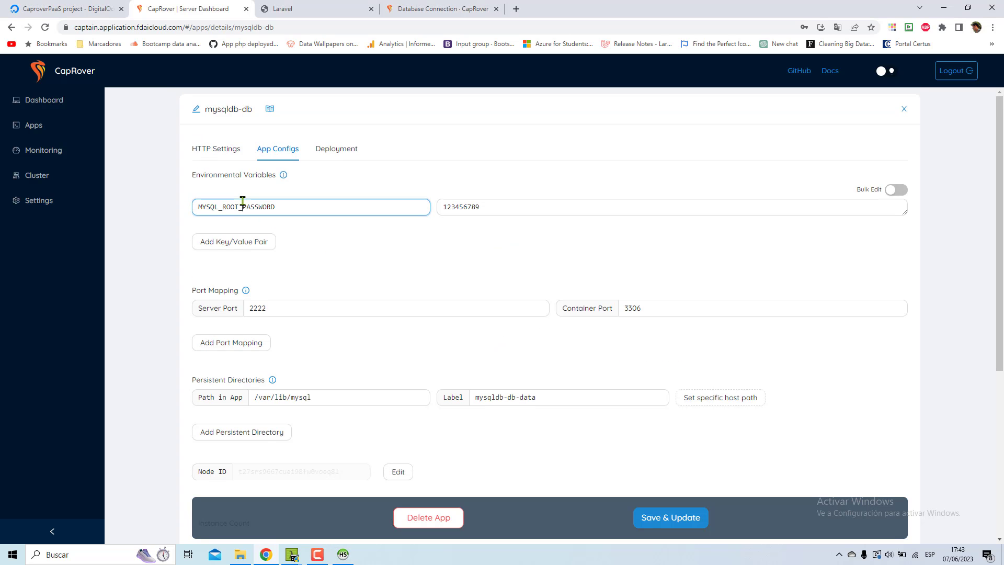
scroll(242, 202, "down", 2)
scroll(242, 200, "down", 1)
scroll(242, 201, "up", 2)
scroll(242, 201, "up", 2)
left_click(220, 149)
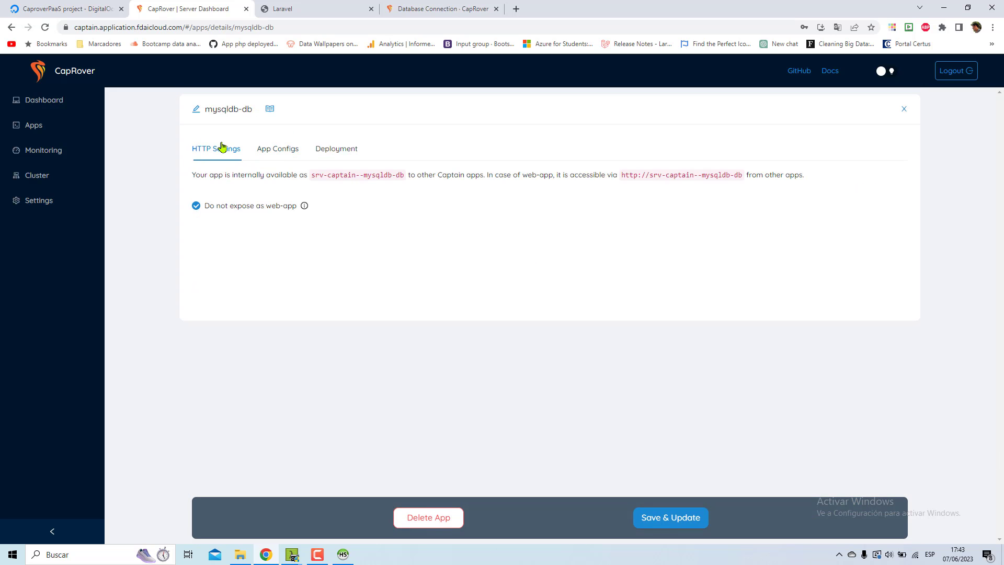
left_click(265, 149)
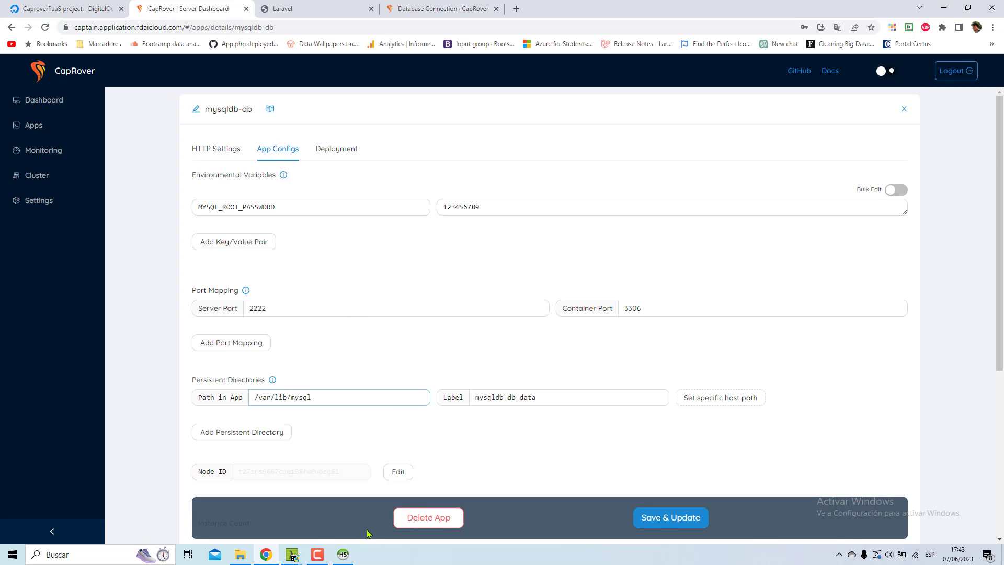
left_click(350, 561)
left_click(581, 329)
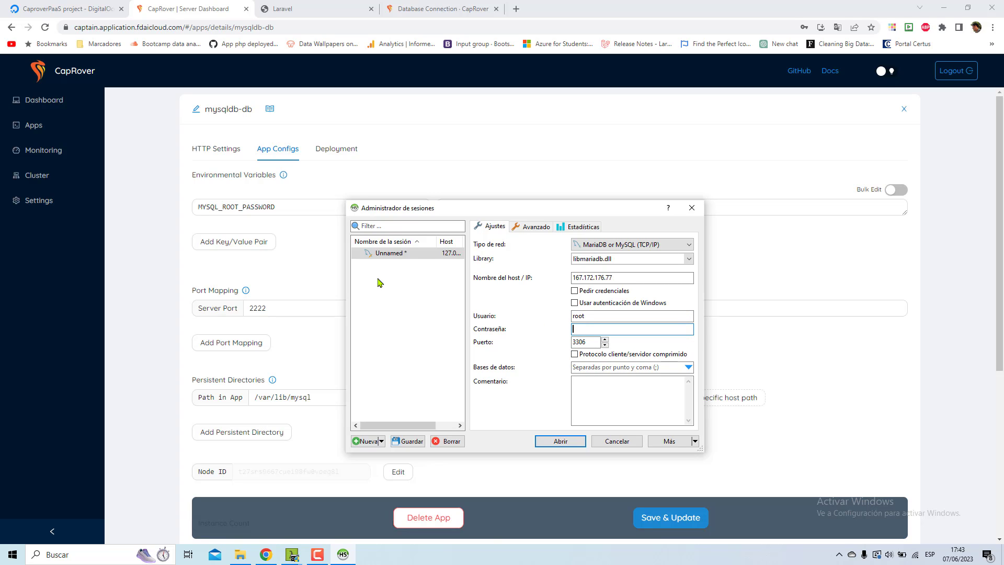
left_click(292, 184)
left_click(471, 206)
left_click_drag(501, 210, 429, 205)
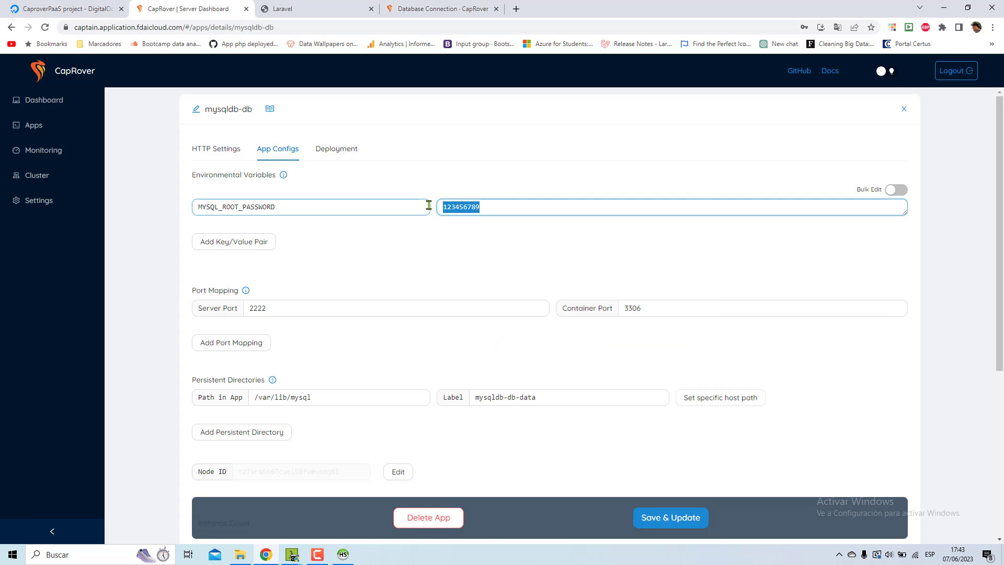
left_click(342, 554)
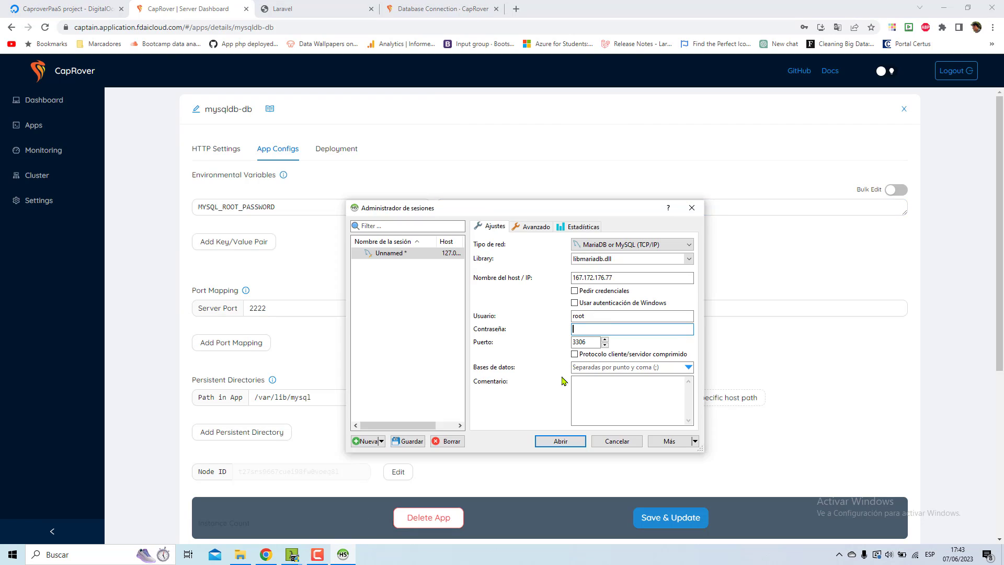
key("ctrl+v")
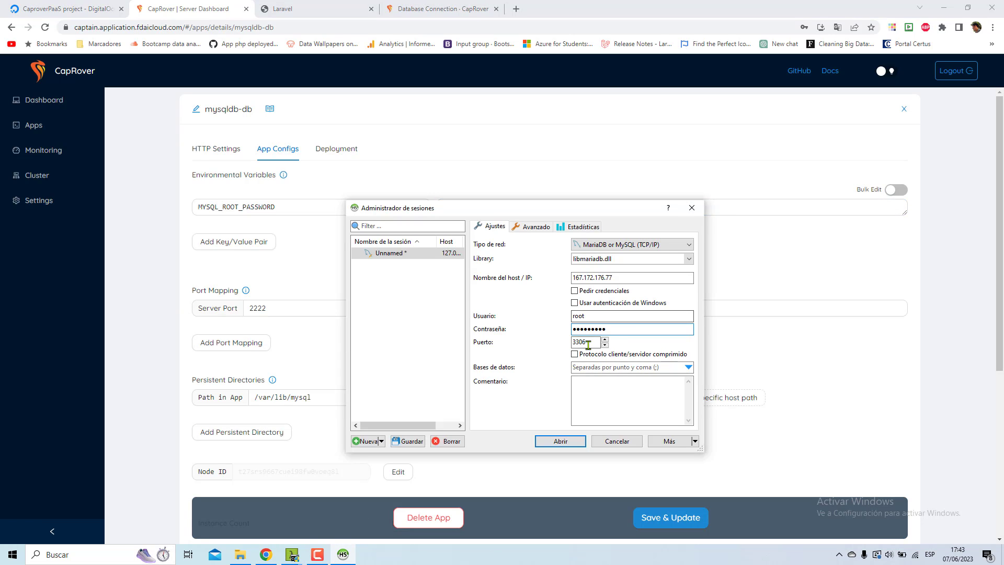
Step: Set the port to 2222, connect, and save the session changes
double_click(588, 344)
key("BackSpace")
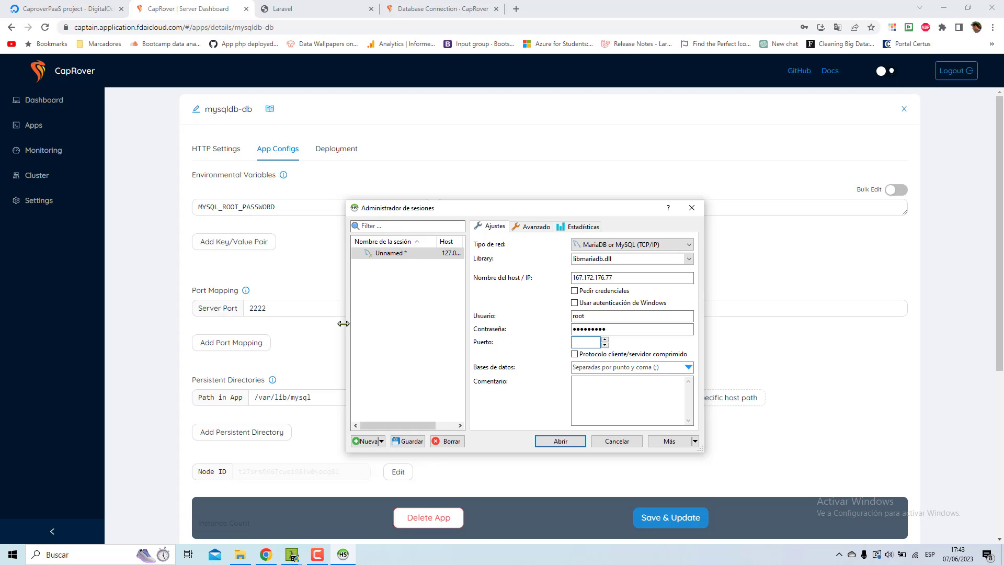
type("2222")
mouse_move(429, 214)
left_mouse_down()
mouse_move(581, 379)
mouse_move(472, 217)
left_mouse_up()
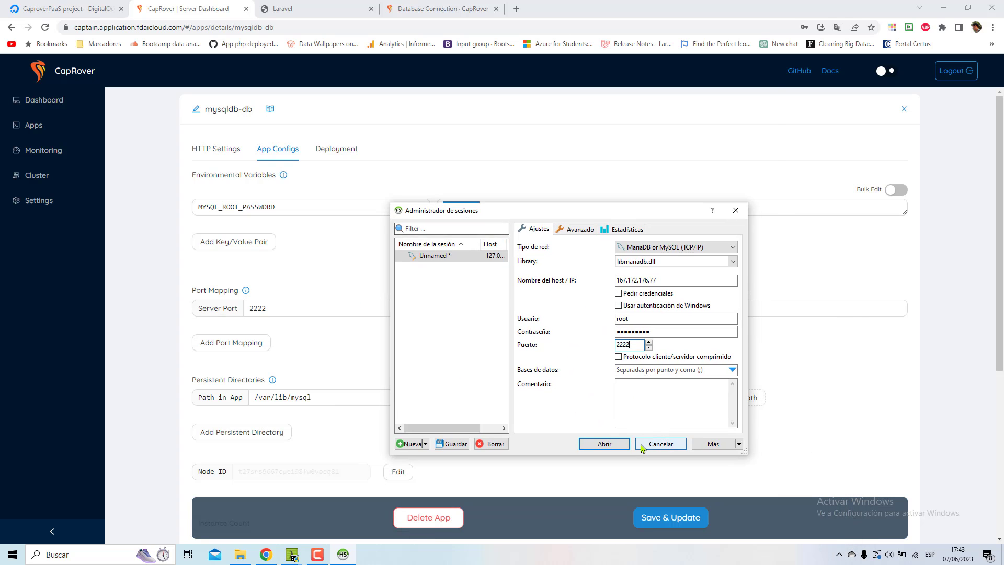
left_click(604, 444)
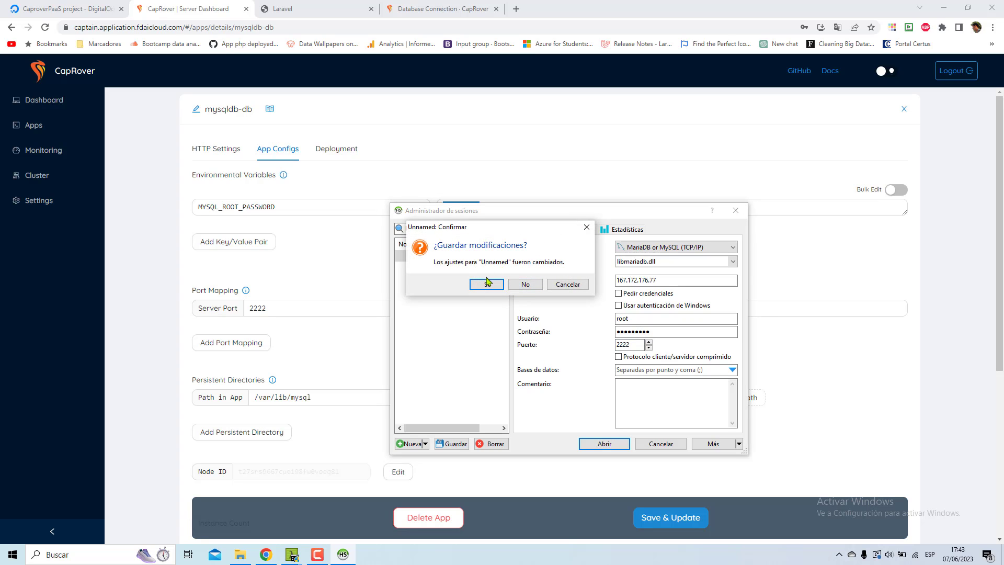
left_click(486, 284)
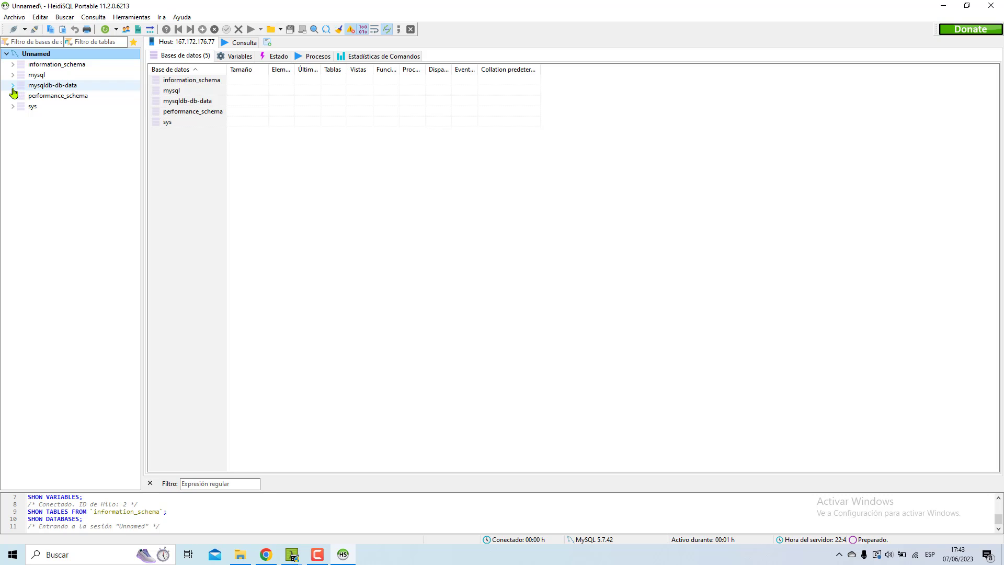
Step: Expand mysqldb-db-data and open the channels table with Editar
left_click(11, 85)
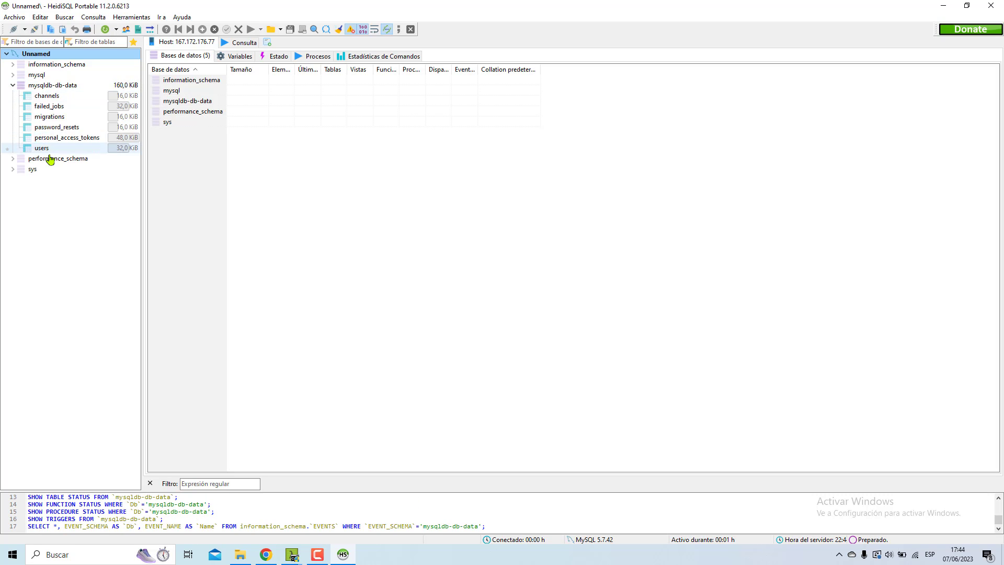
left_click(41, 97)
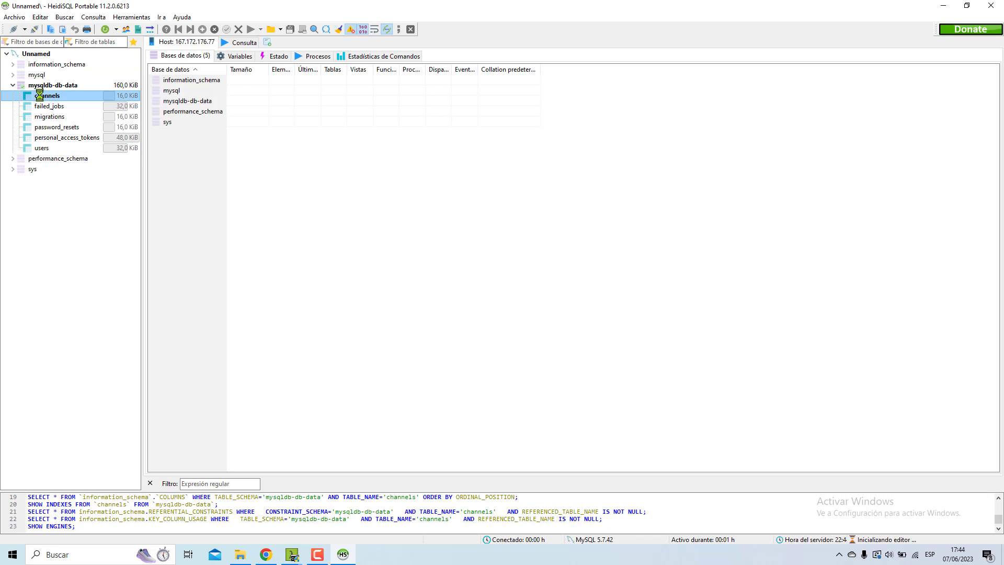
right_click(41, 95)
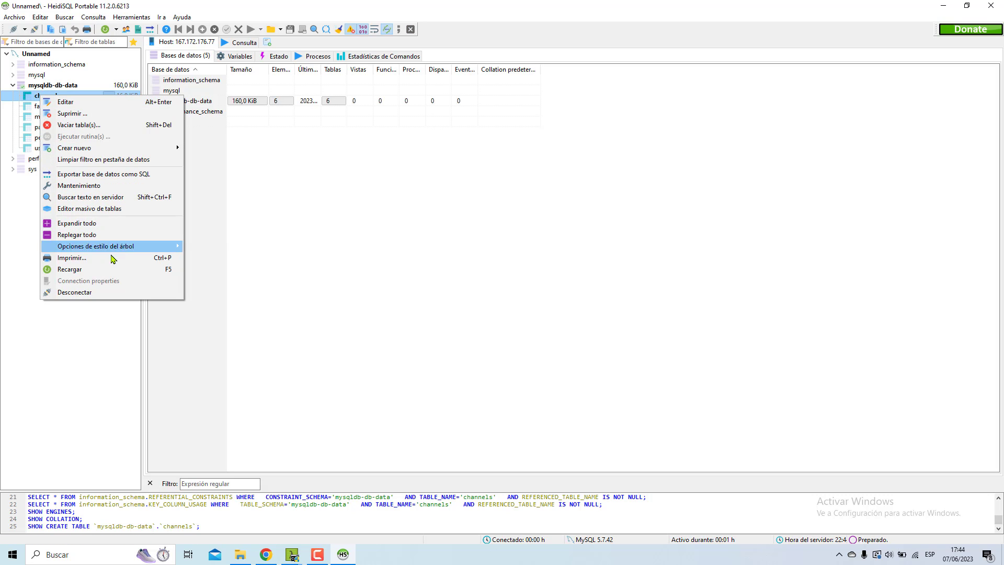
left_click(106, 103)
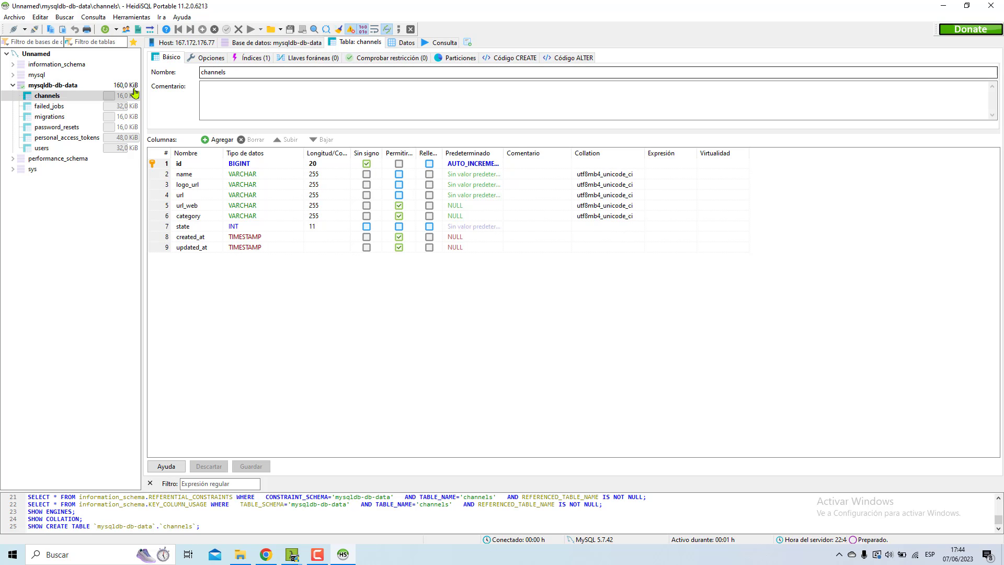
right_click(83, 96)
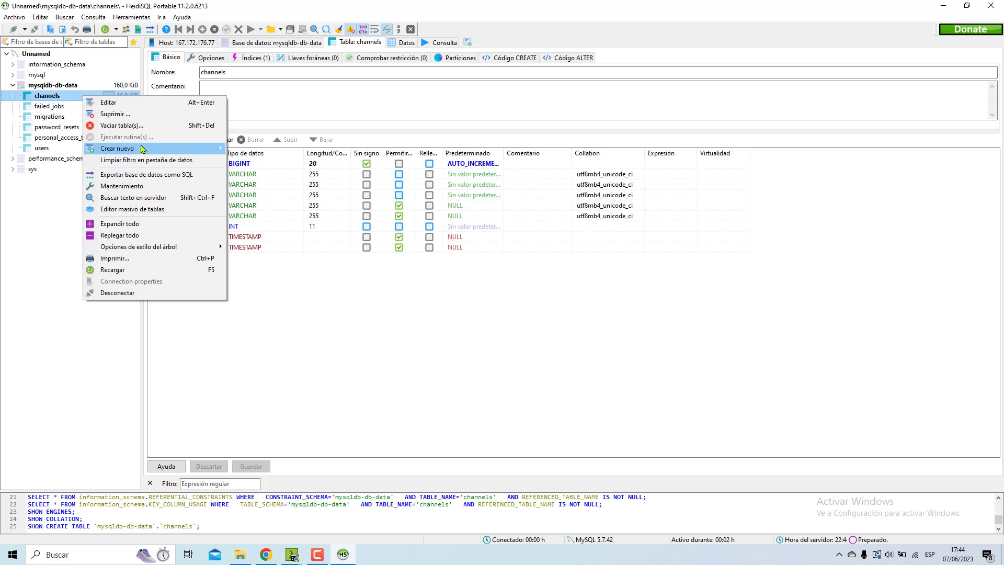
mouse_move(118, 148)
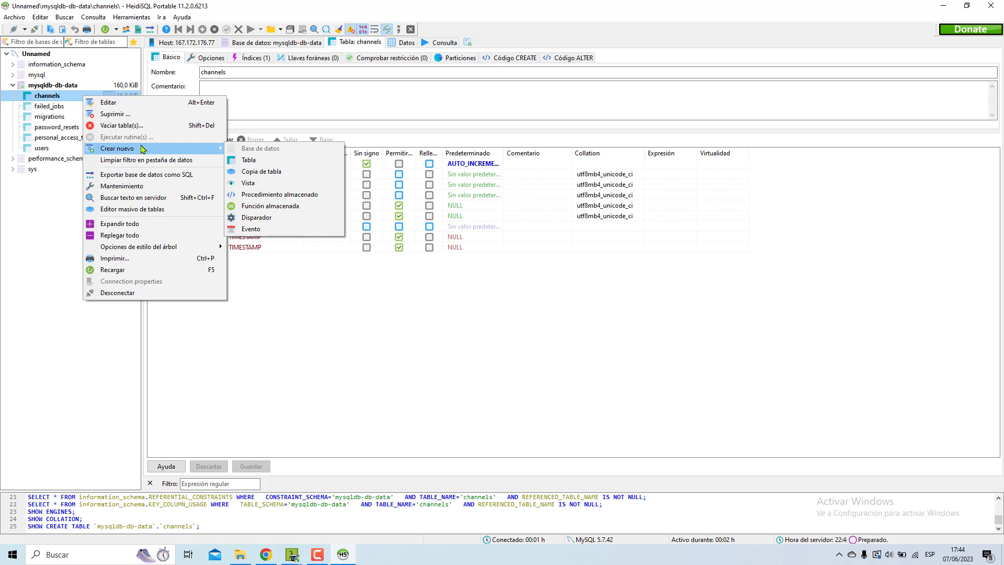
Step: Check mysqldb-db's HTTP Settings and App Configs, then switch to the Cmder terminal
left_click(266, 555)
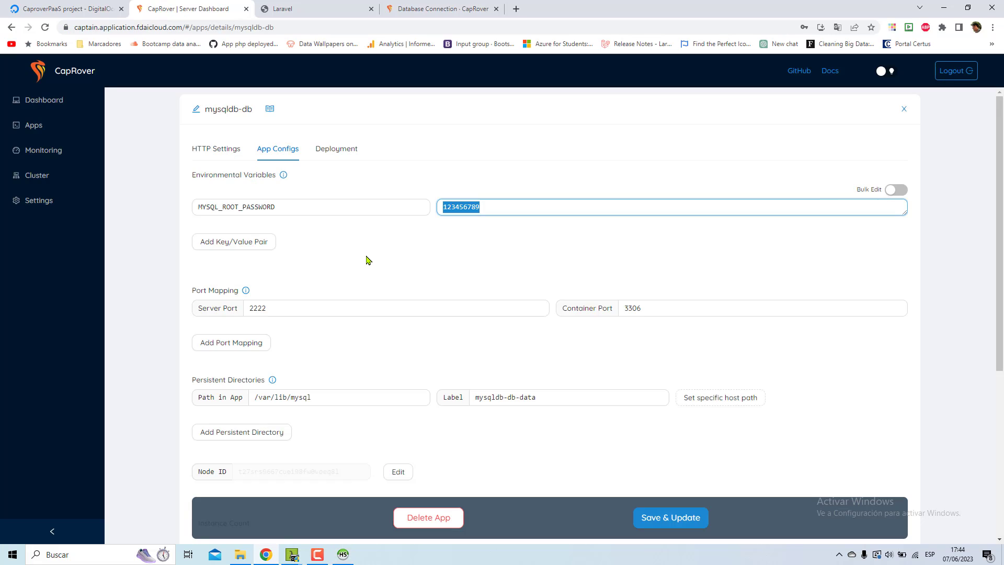
left_click(228, 150)
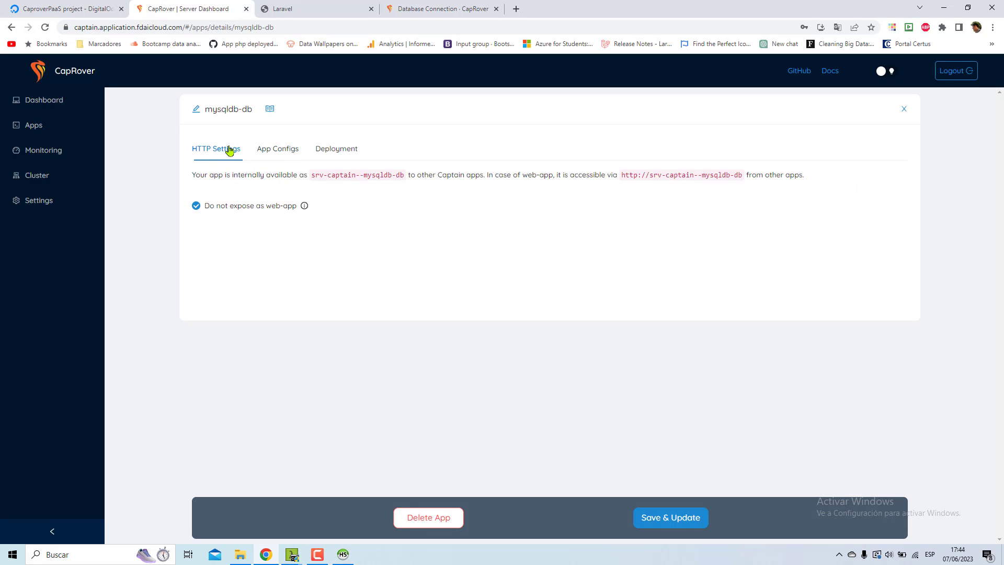
left_click(271, 149)
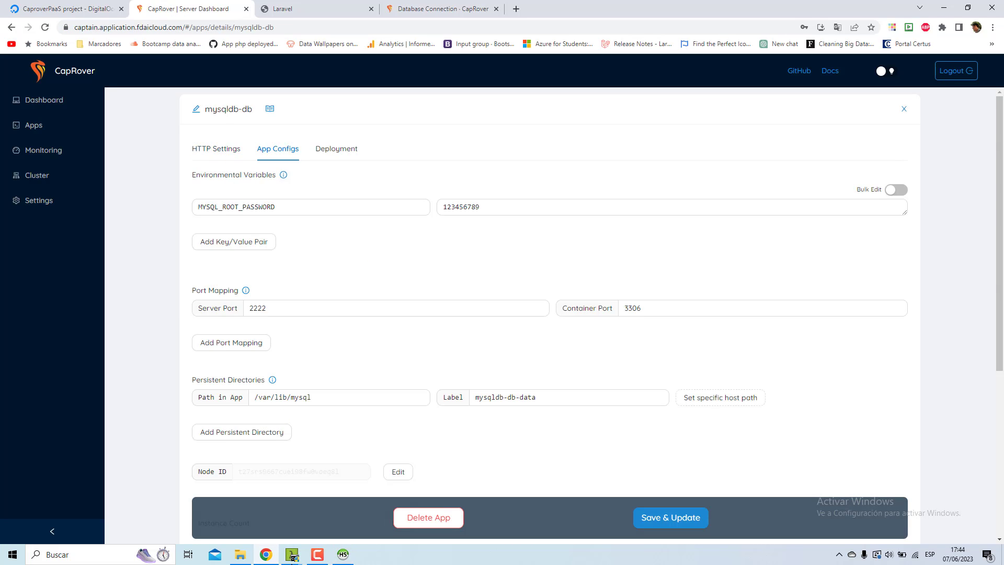
left_click(292, 555)
left_click(236, 506)
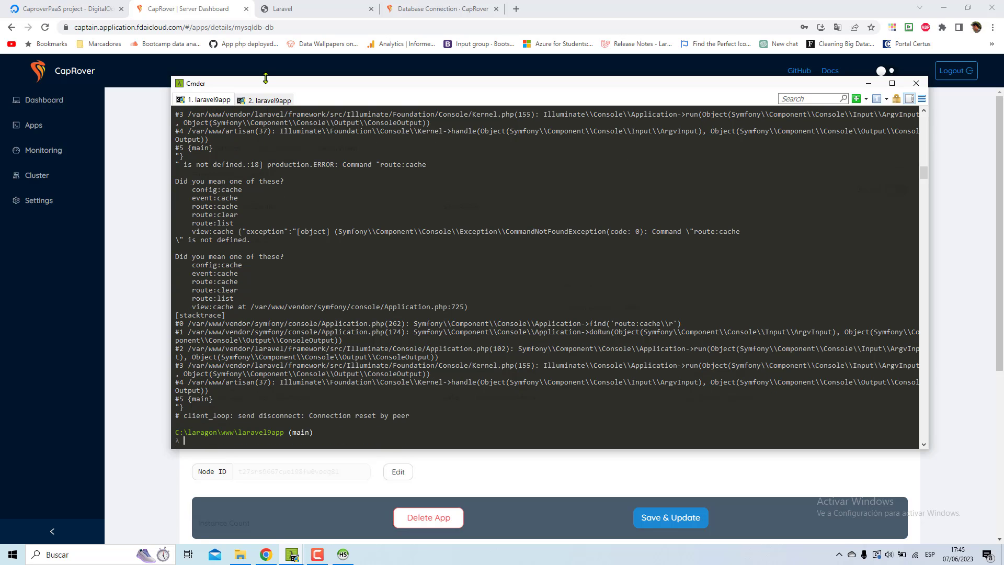
Step: SSH back into the droplet and maximize the terminal window
key("Up")
key("Return")
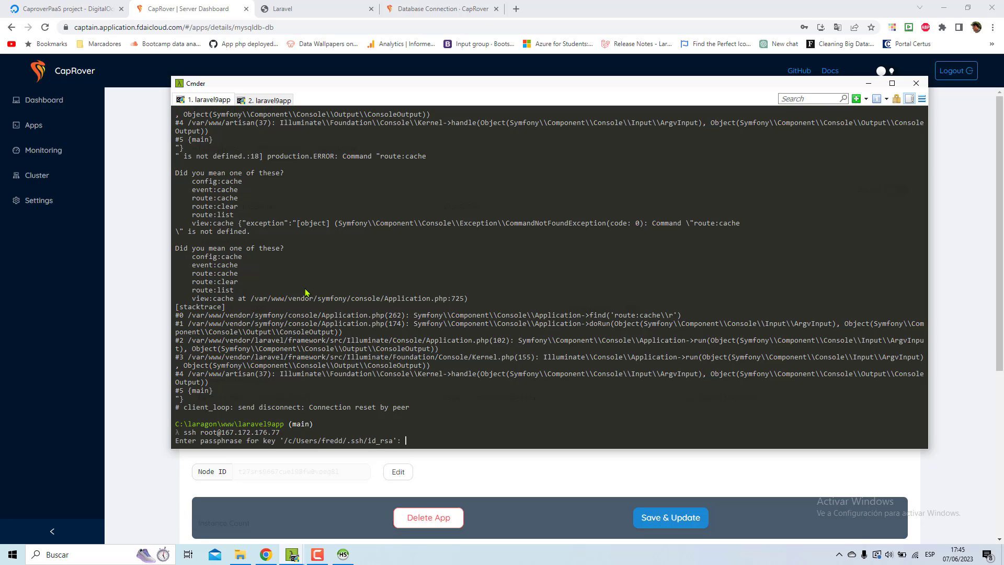
key("Return")
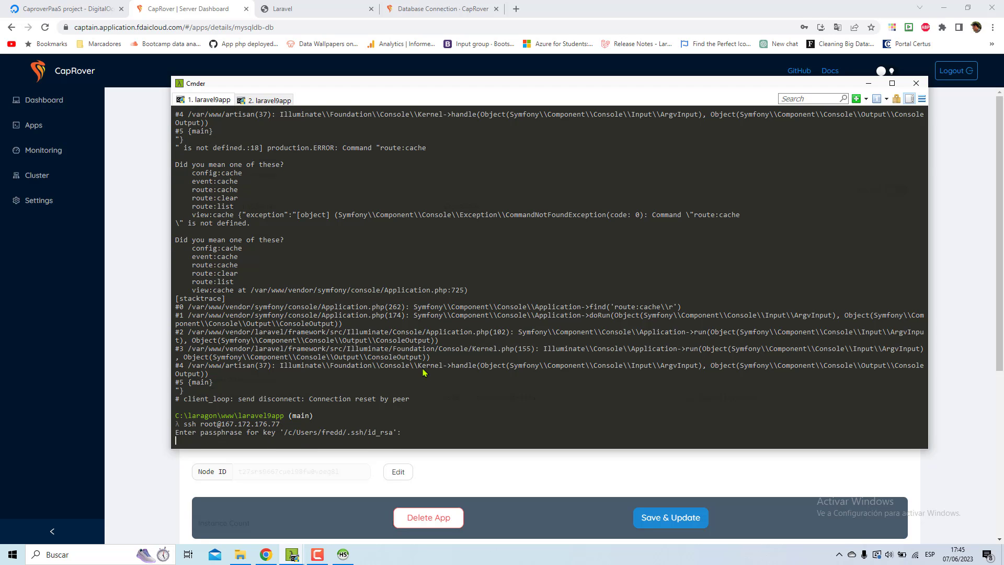
double_click(267, 86)
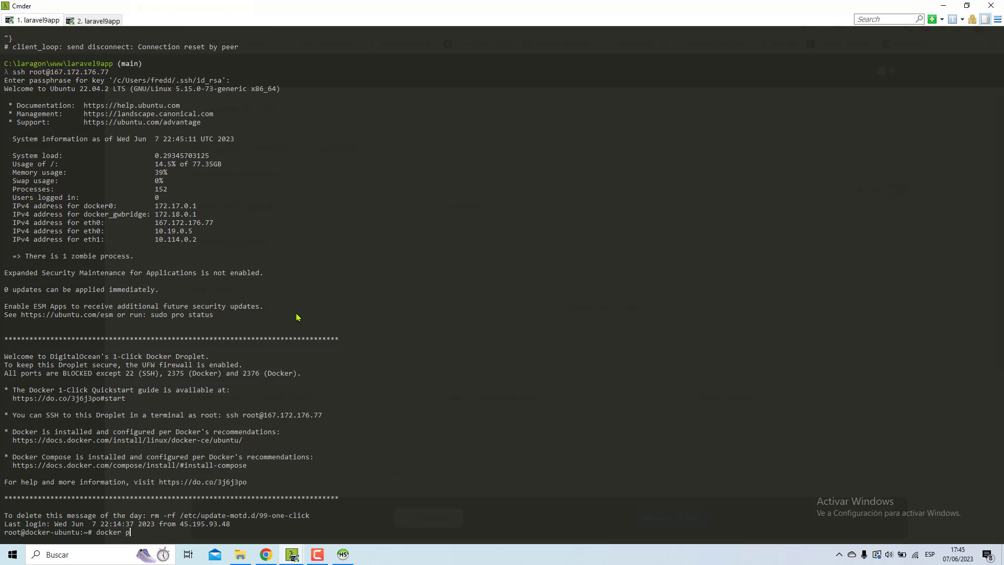
type("age ls")
Step: List Docker images, highlight img-captain-mysqldb-db, and minimize Cmder
key("Return")
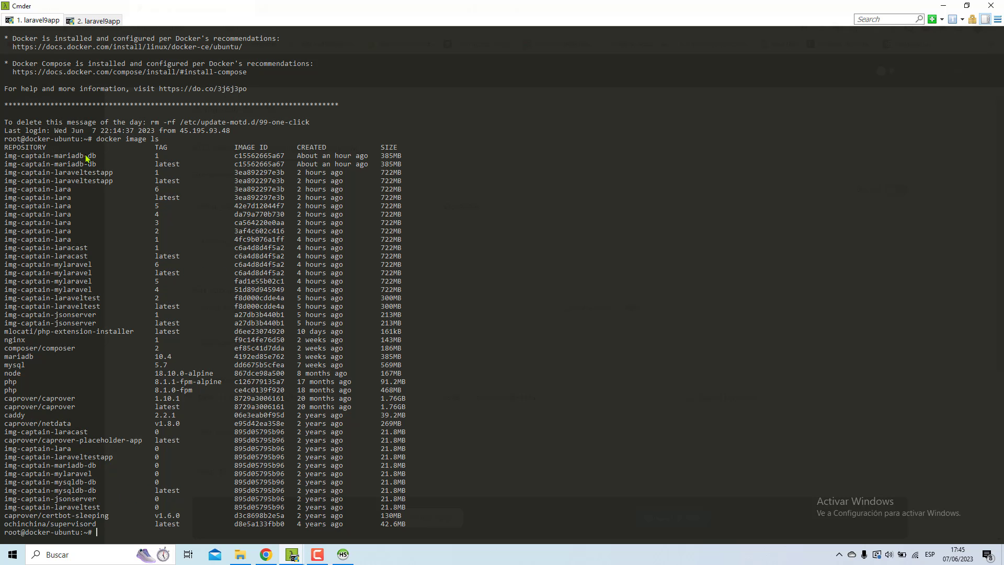
left_click_drag(86, 156, 34, 156)
left_click_drag(98, 482, 5, 482)
left_click(95, 494)
left_click(942, 6)
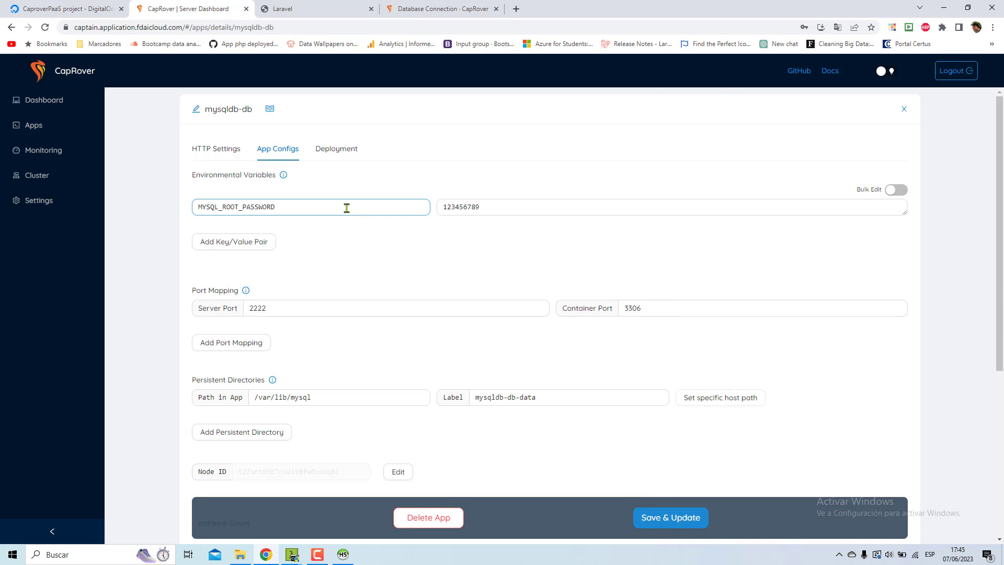
Step: Search the one-click catalogue for 'post' and open the PostgreSQL setup form
left_click(51, 98)
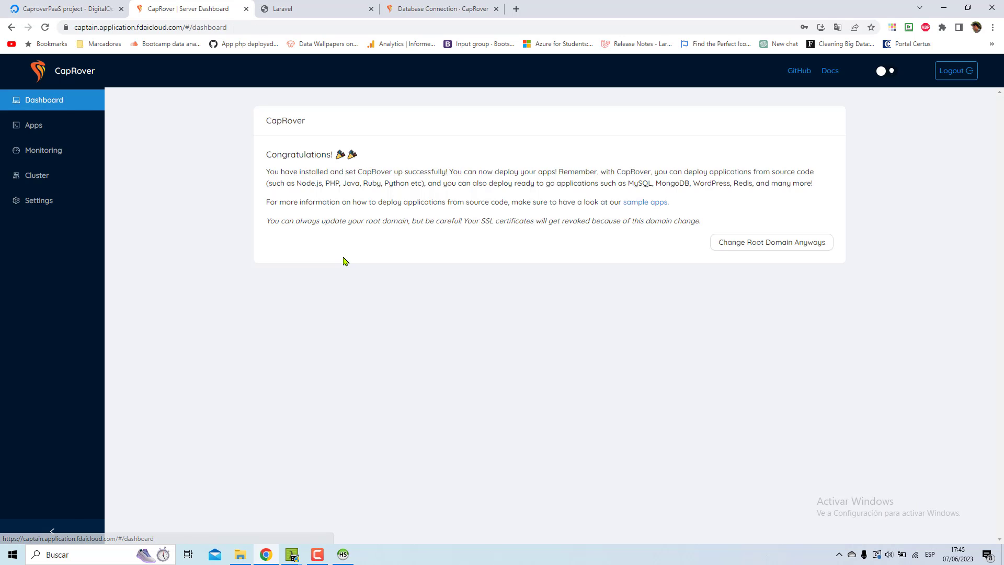
left_click(60, 128)
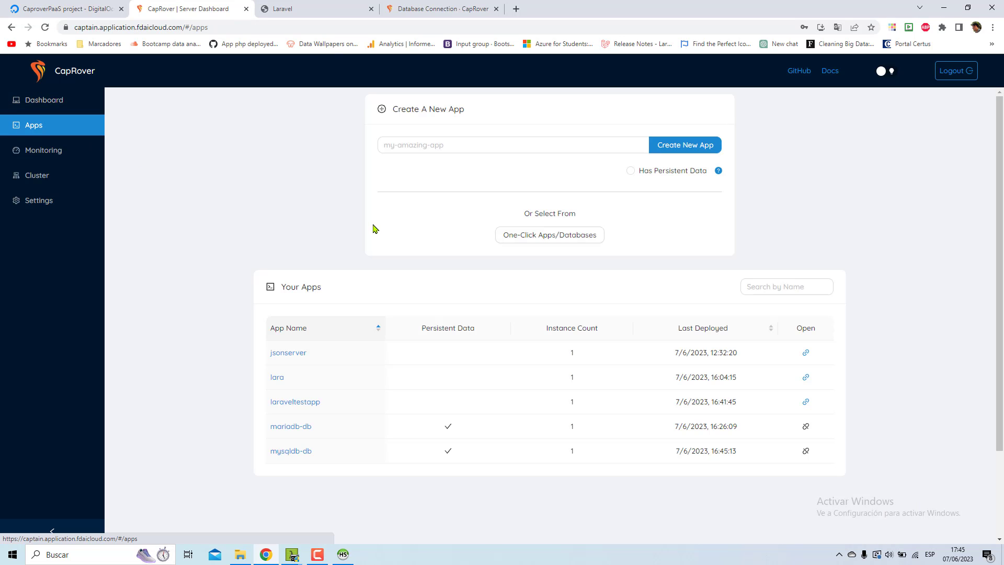
left_click(536, 235)
left_click(531, 204)
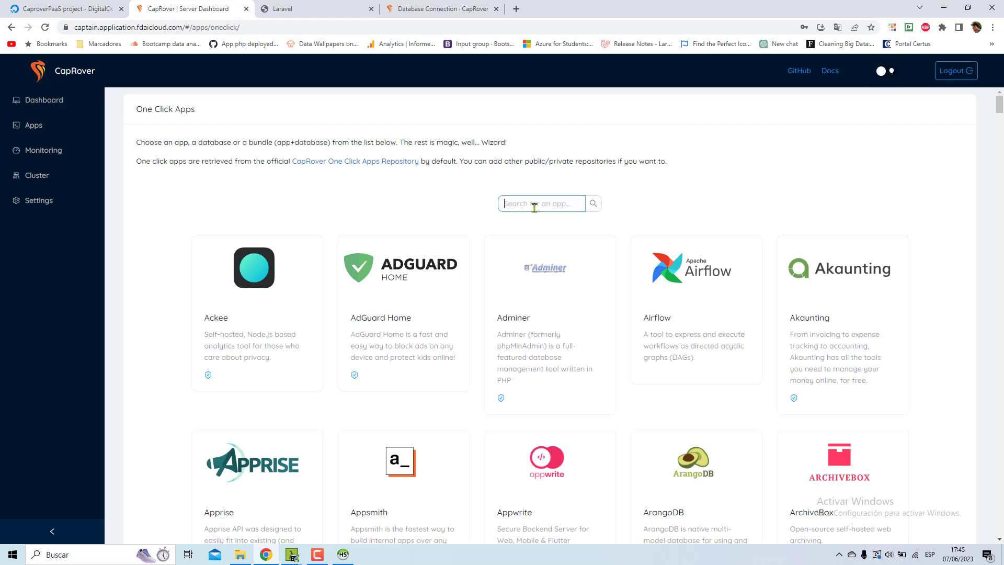
type("post")
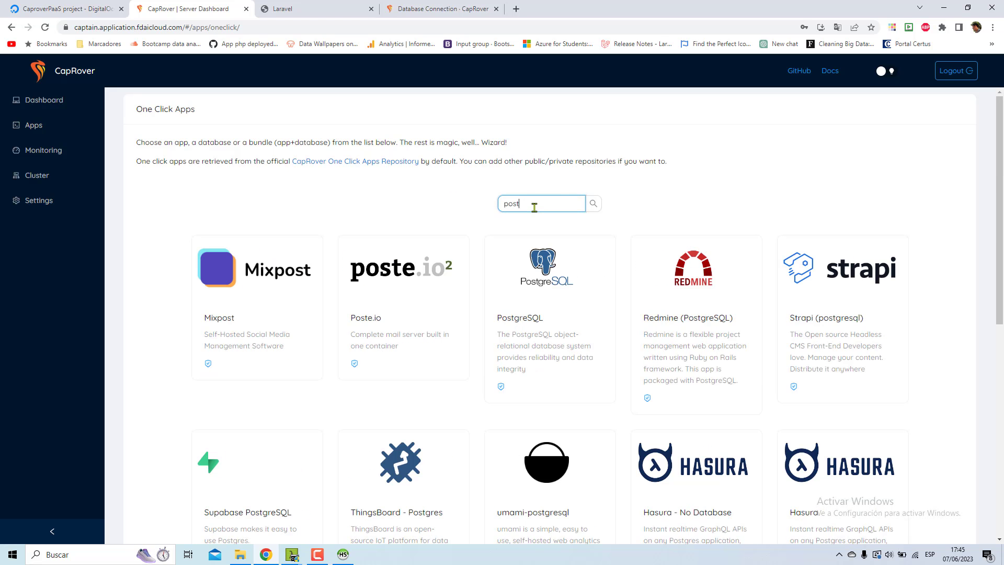
left_click(533, 305)
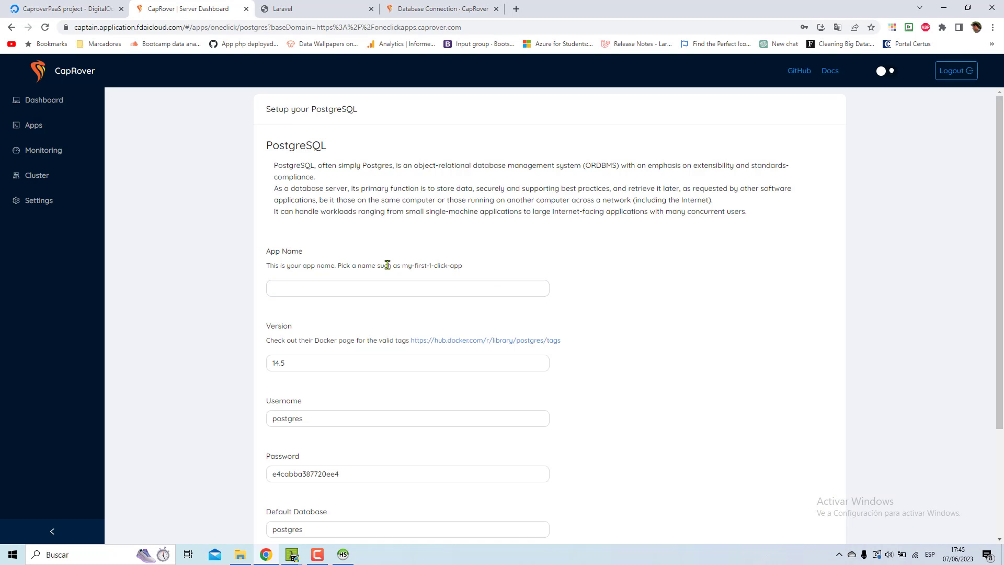
scroll(387, 263, "down", 3)
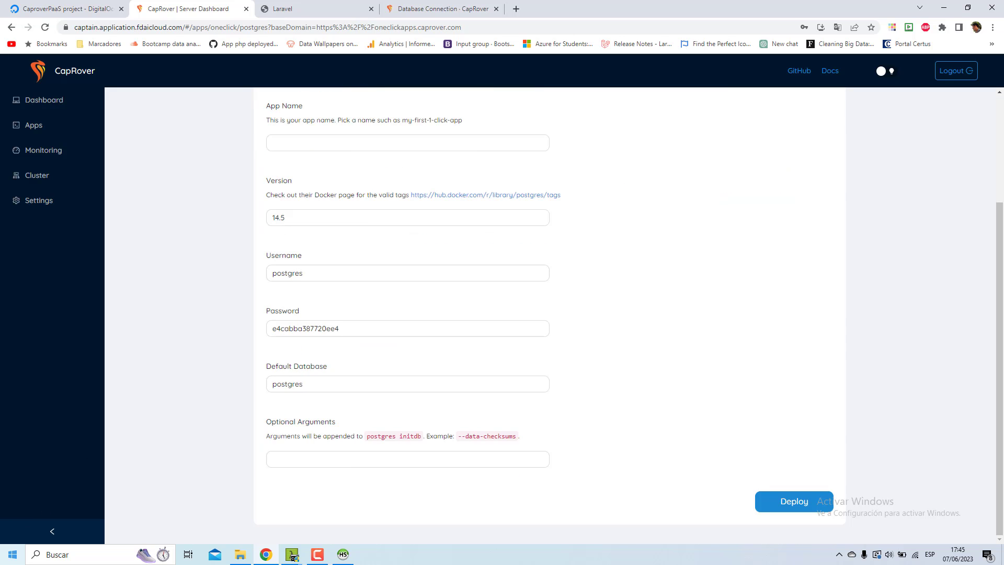
left_click(12, 554)
left_click(504, 387)
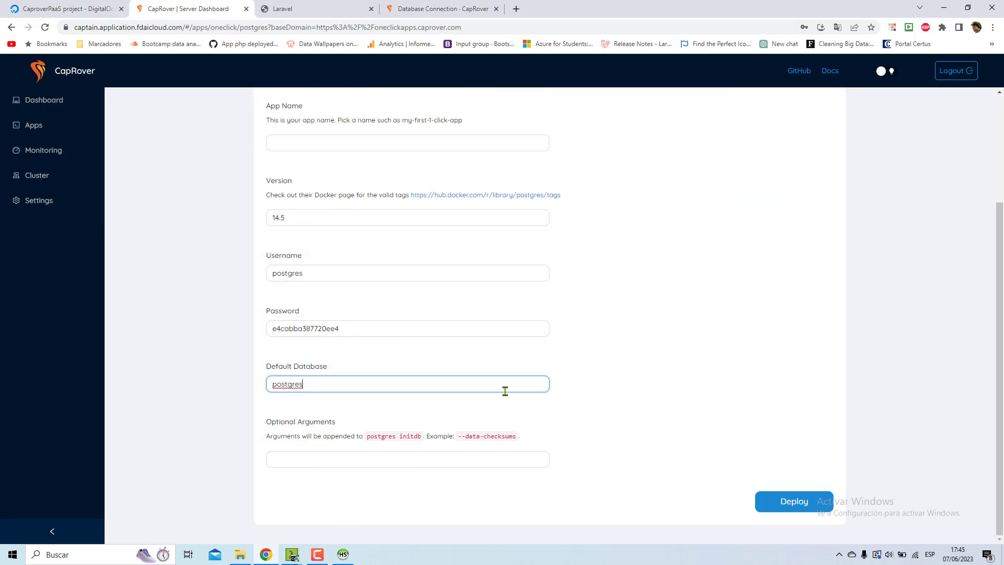
scroll(503, 391, "up", 2)
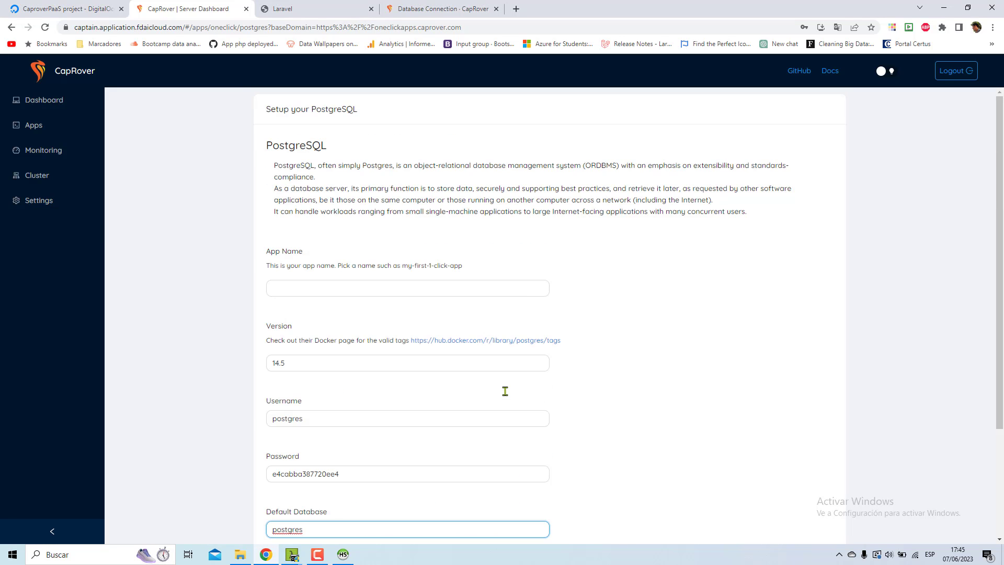
Step: View the Database Connection docs' External Connections section and launch pgAdmin 4
left_click(429, 8)
scroll(338, 203, "up", 3)
scroll(337, 202, "up", 2)
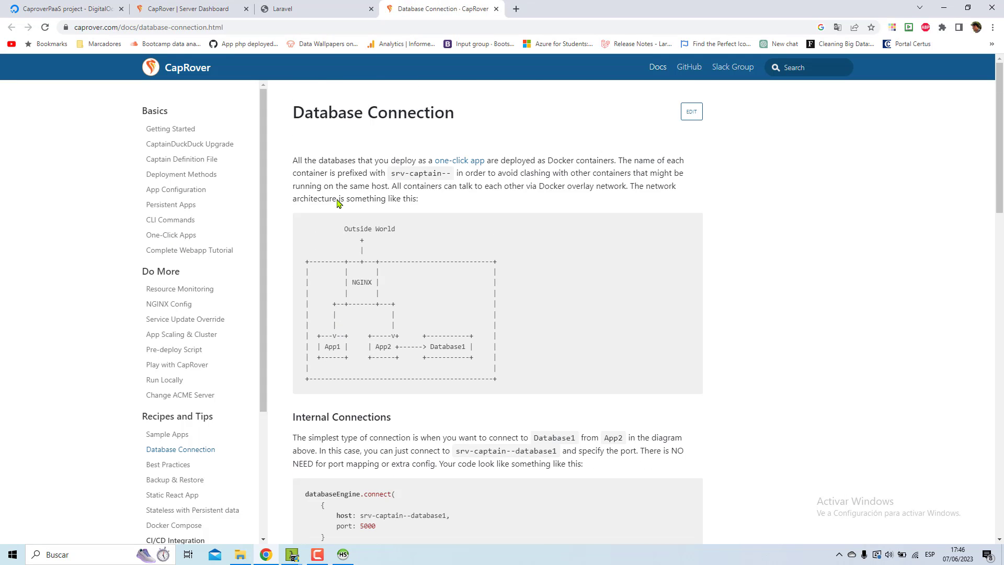
scroll(337, 203, "down", 3)
scroll(338, 203, "down", 3)
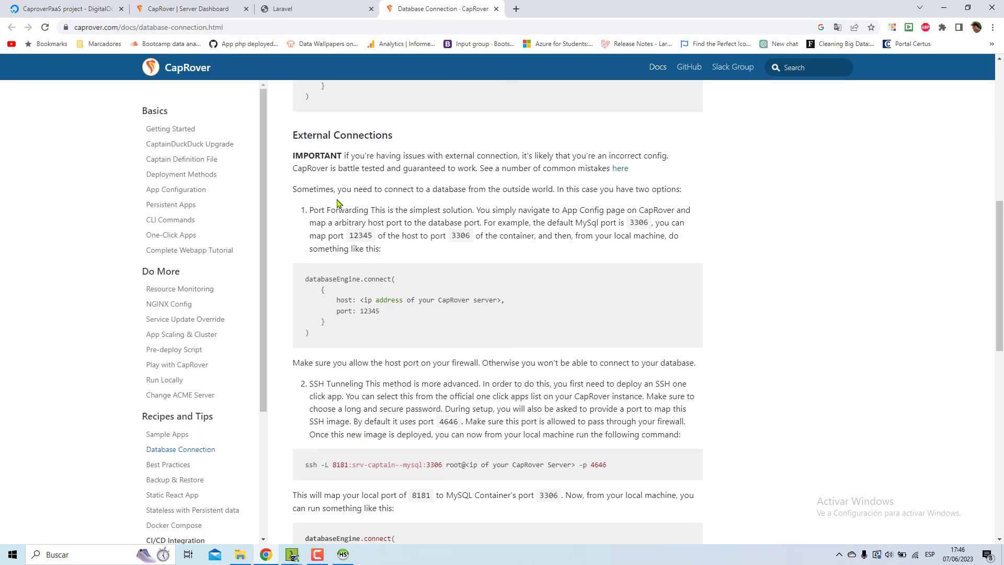
scroll(338, 202, "down", 3)
scroll(338, 202, "up", 3)
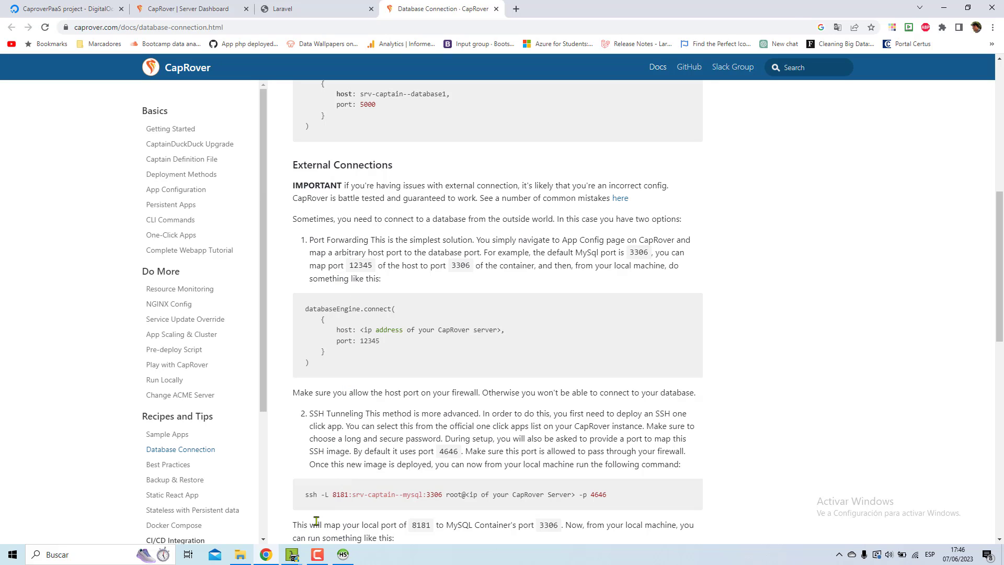
left_click(47, 554)
type("pg")
key("Return")
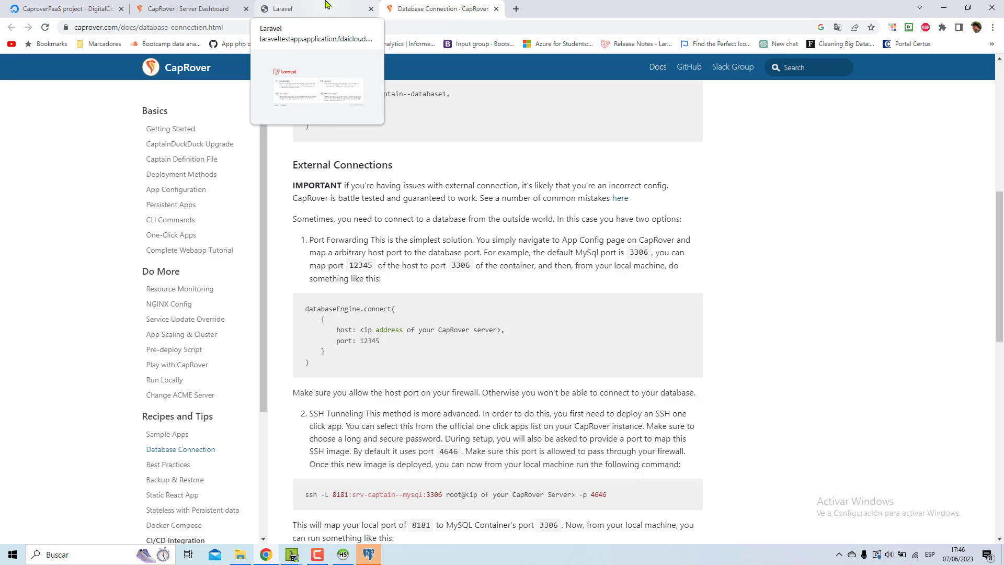
Step: Return to CapRover's Apps list, then bring HeidiSQL with the channels table forward
left_click(326, 5)
left_click(186, 7)
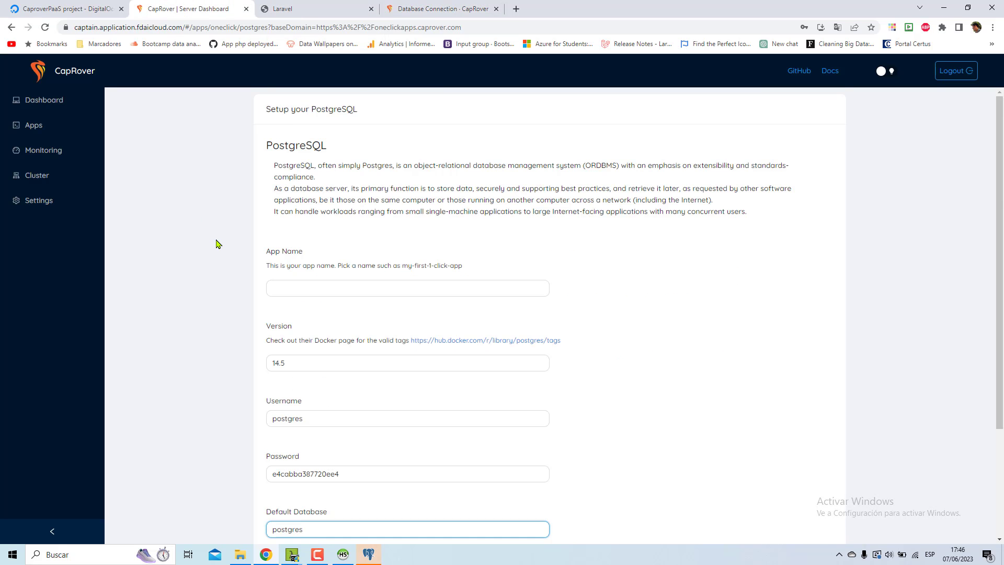
scroll(218, 242, "down", 2)
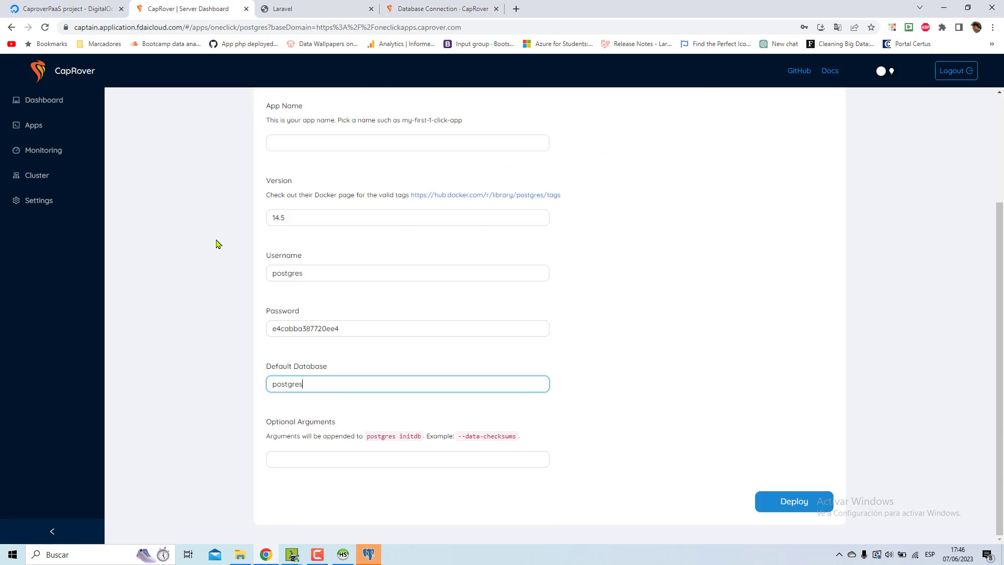
left_click(35, 130)
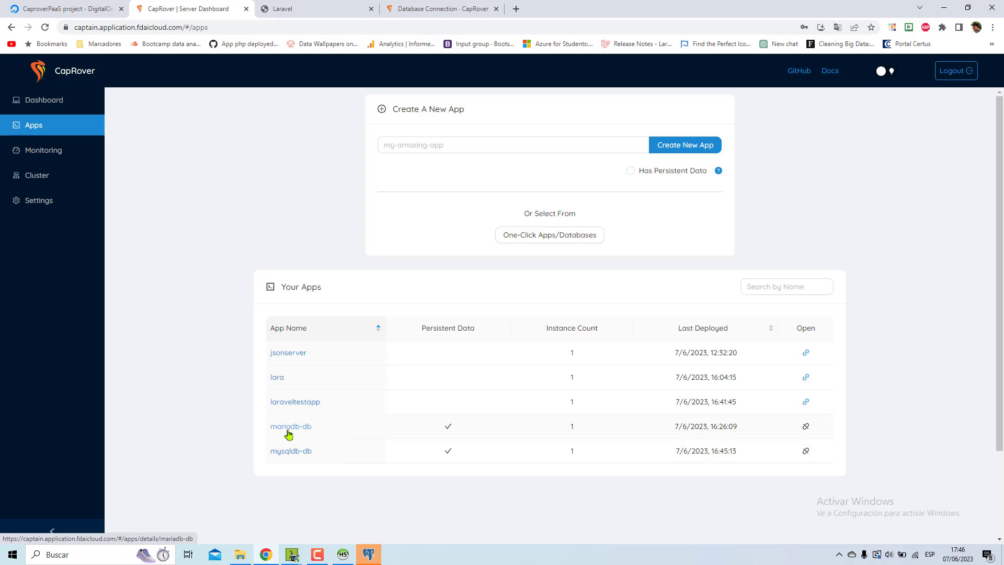
left_click(343, 554)
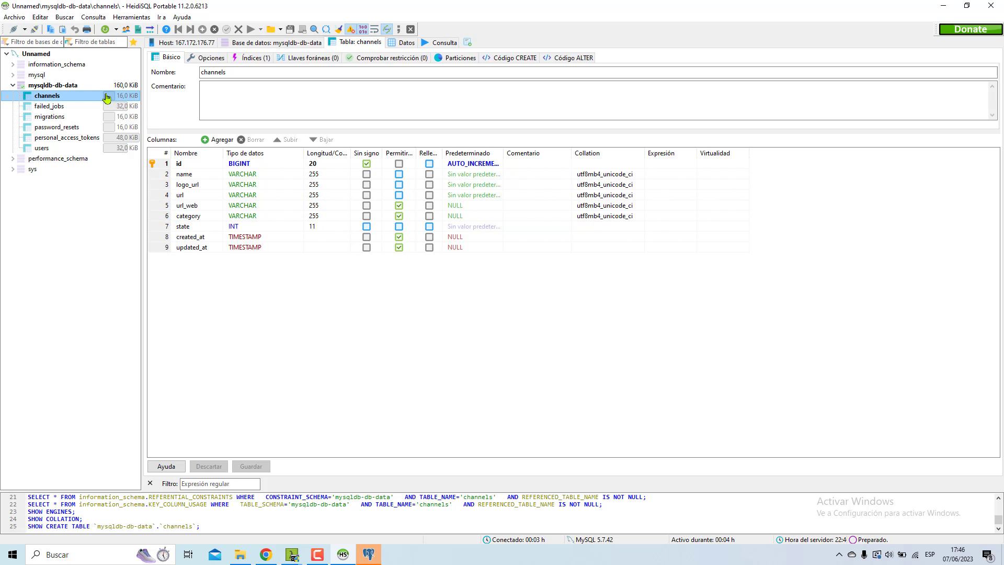
Step: Run SELECT * FROM channels in a new HeidiSQL query editor
right_click(52, 99)
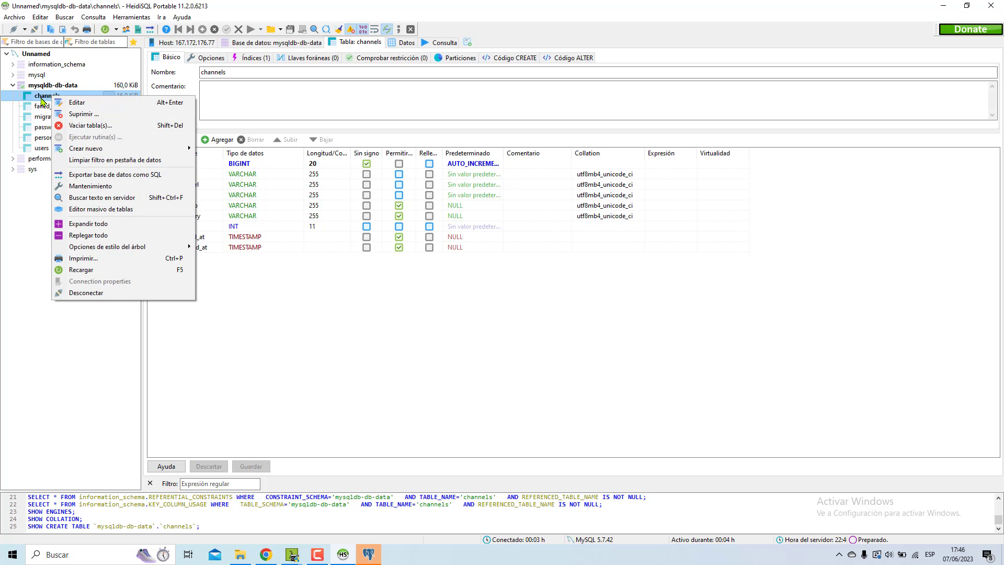
left_click(34, 100)
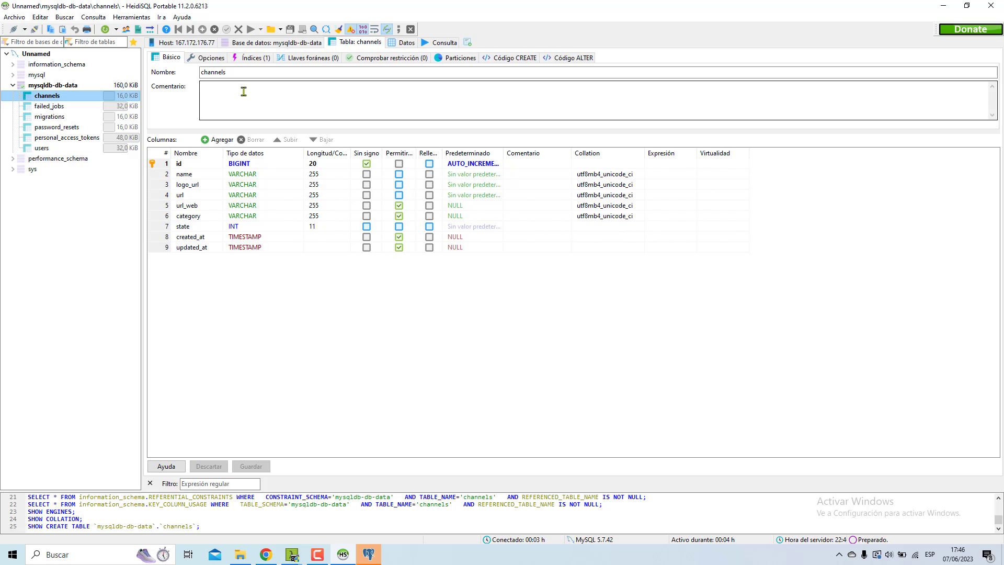
left_click(442, 42)
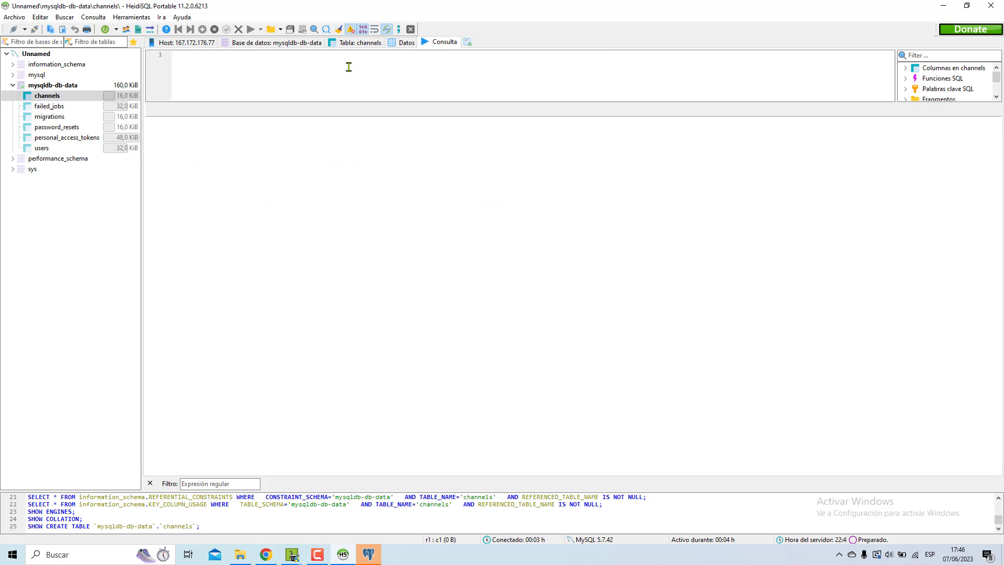
type("select")
type("hanne")
type("ls")
left_click(251, 30)
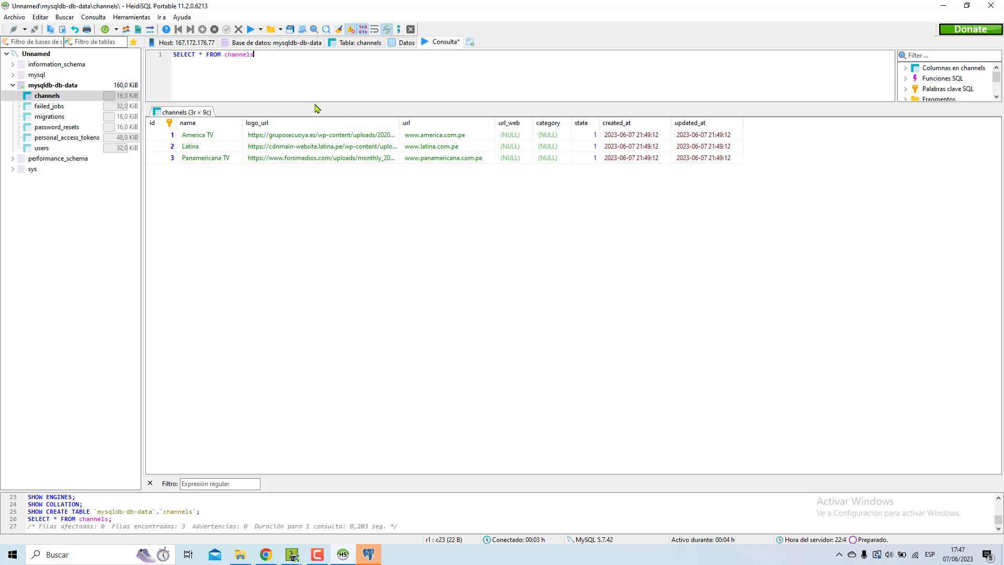
Step: Resize the panes to show America TV, Latina and Panamericana TV, then return to CapRover's apps
left_click_drag(317, 105, 331, 224)
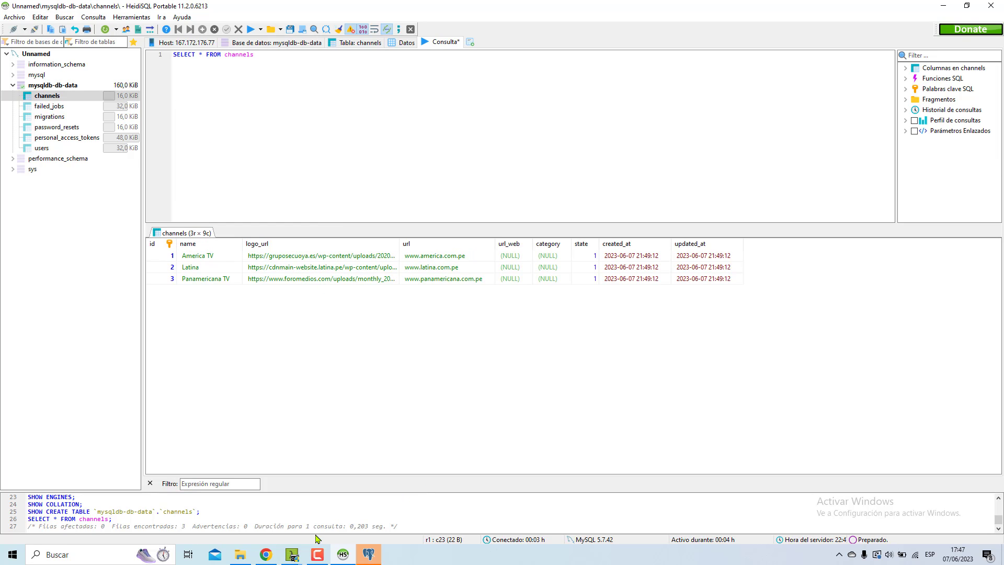
left_click(271, 555)
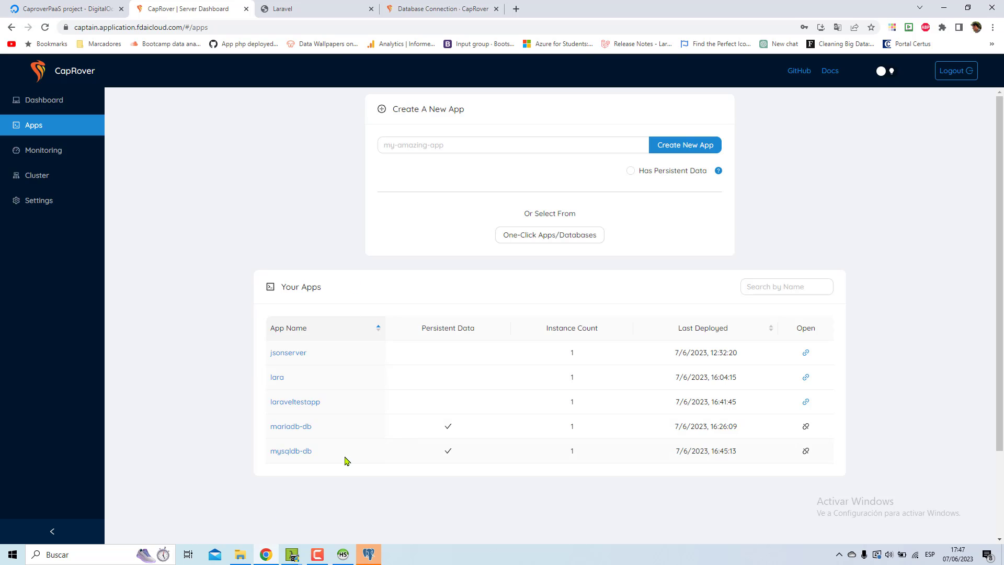
left_click(316, 554)
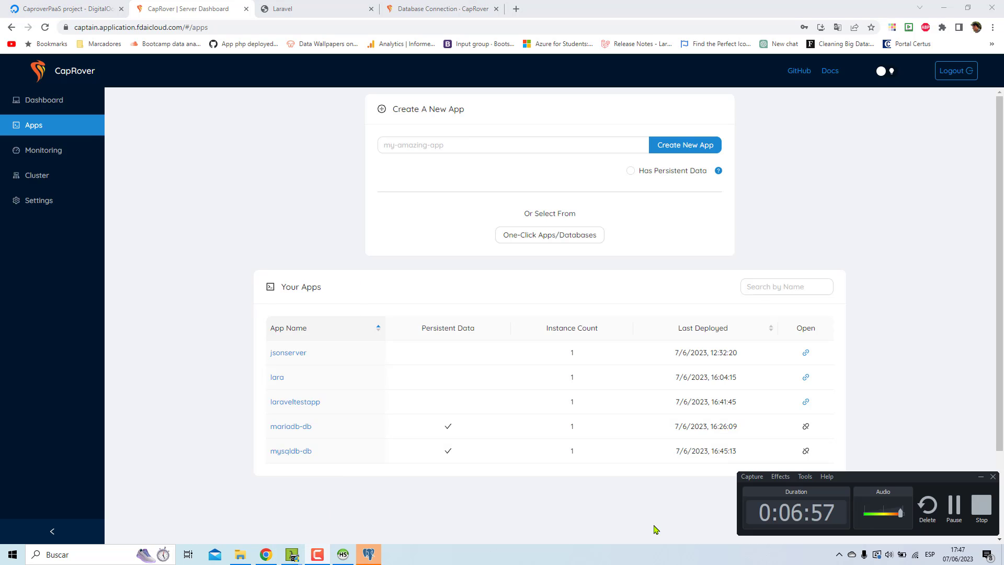